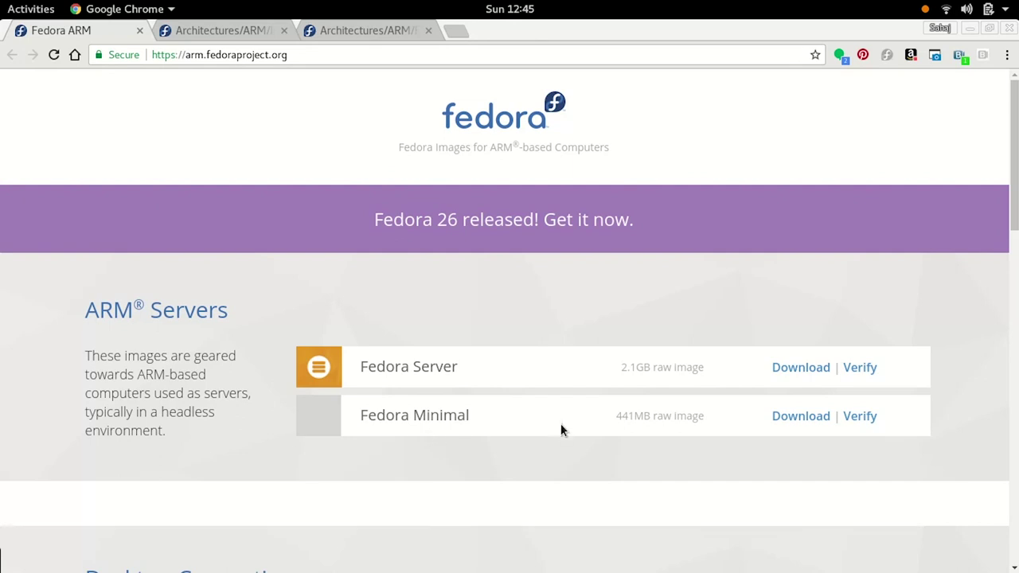
- Switch to the Files window and select Fedora-Minimal-armhfp-26-1.5-sda.raw.xz in the Home folder
key(super)
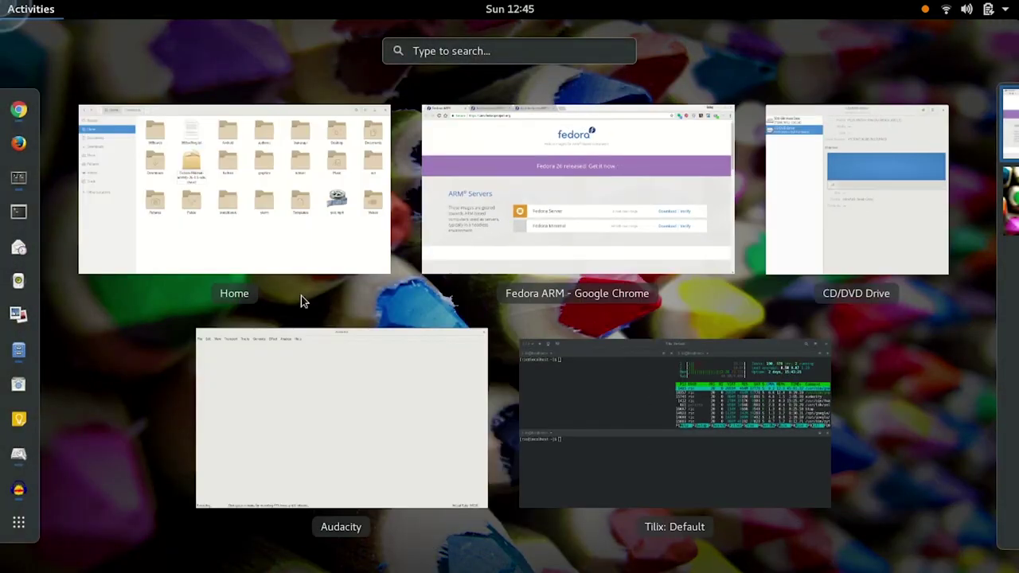
click(314, 257)
click(368, 248)
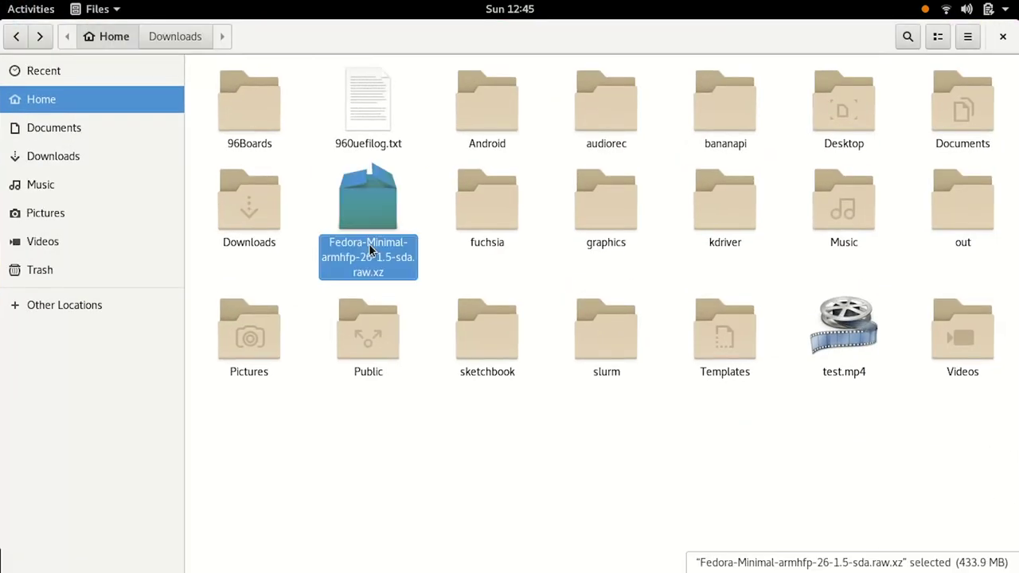
- Switch back to Chrome and show the Fedora wiki's Architectures/ARM/Installation page
key(super)
click(689, 255)
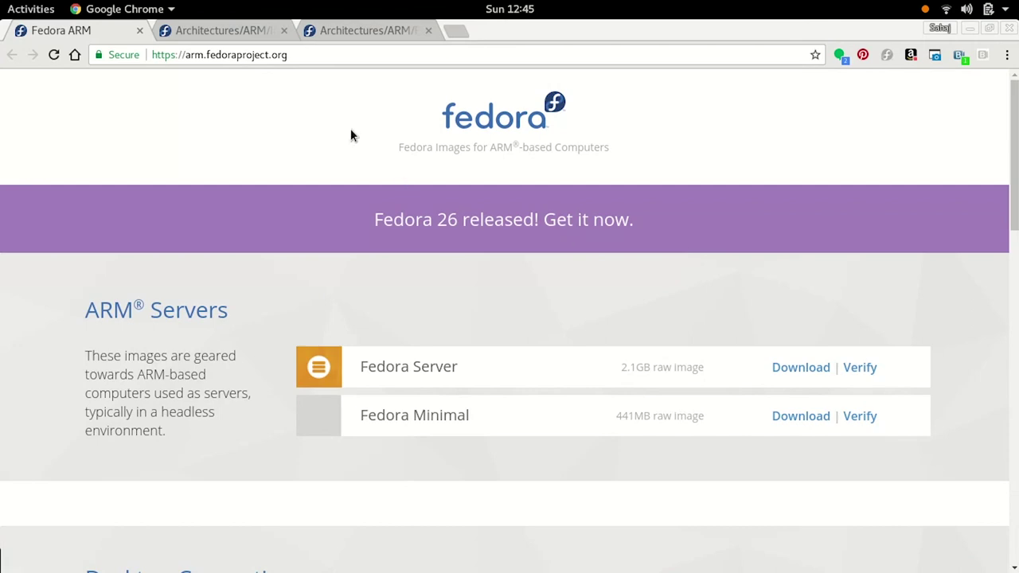
click(259, 29)
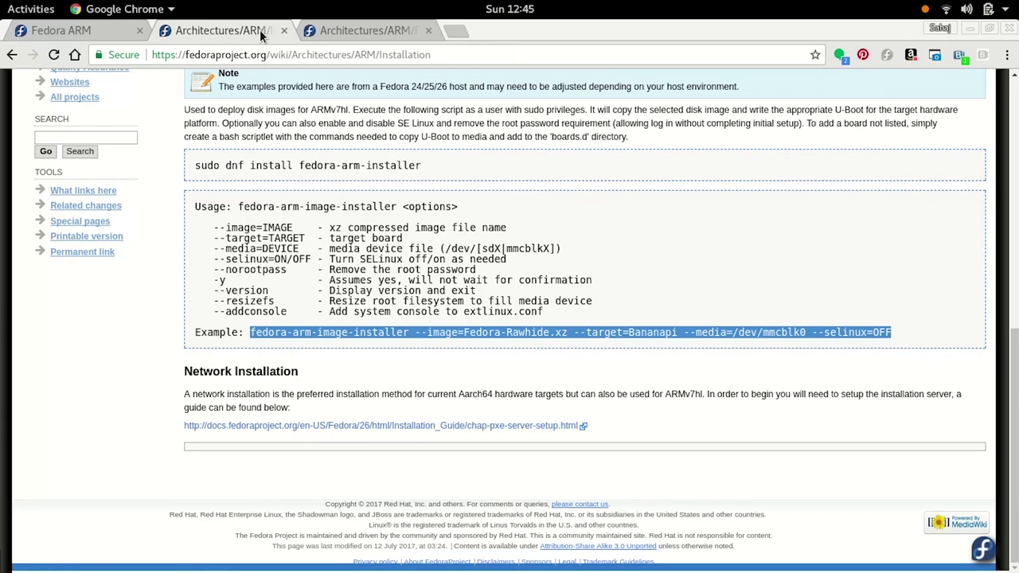
- Switch to Tilix and run cat /etc/os-release in terminal 1 to check the host's Fedora version
key(super)
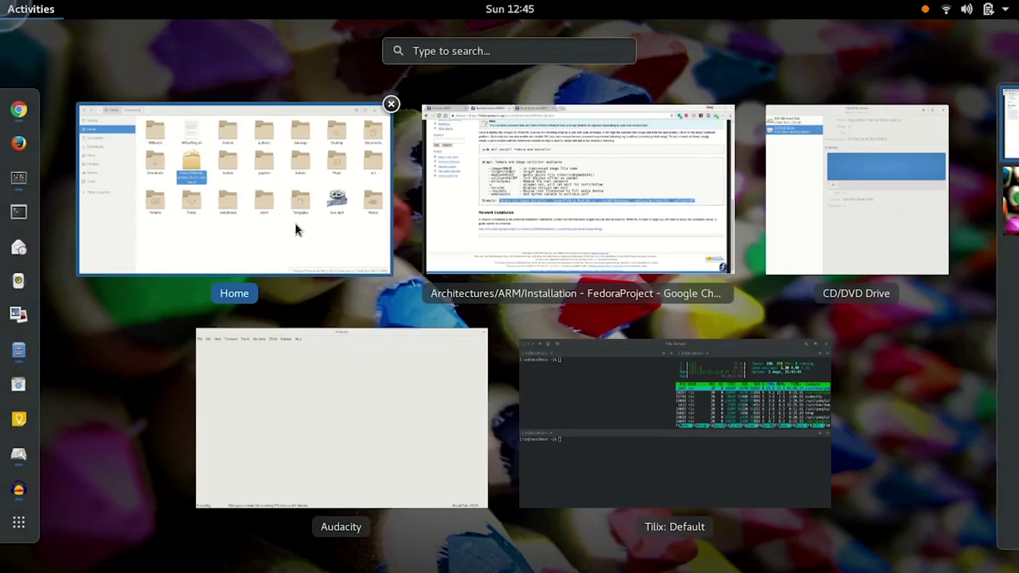
click(613, 411)
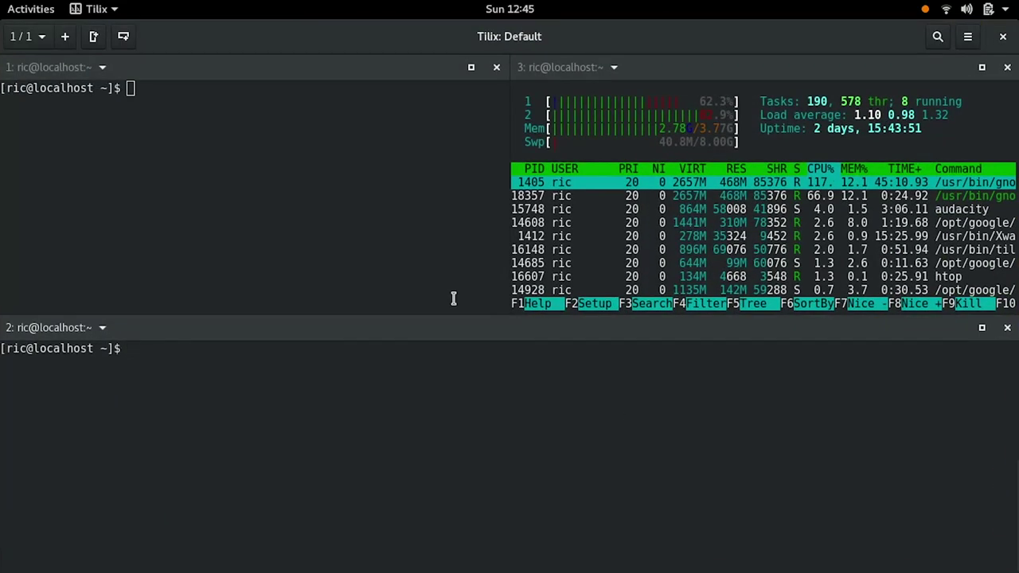
click(382, 222)
text(cat /e)
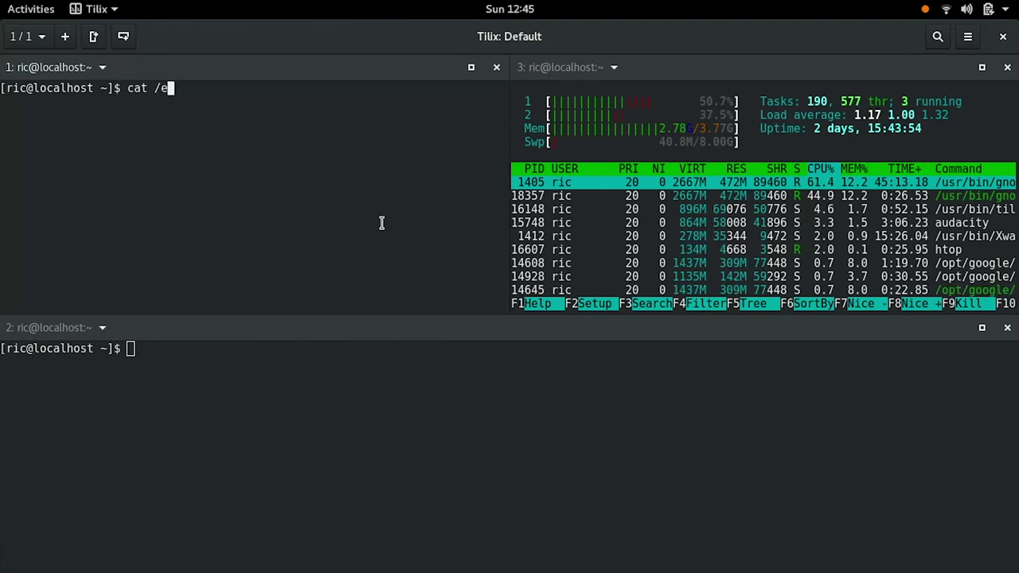
key(Tab)
text(os)
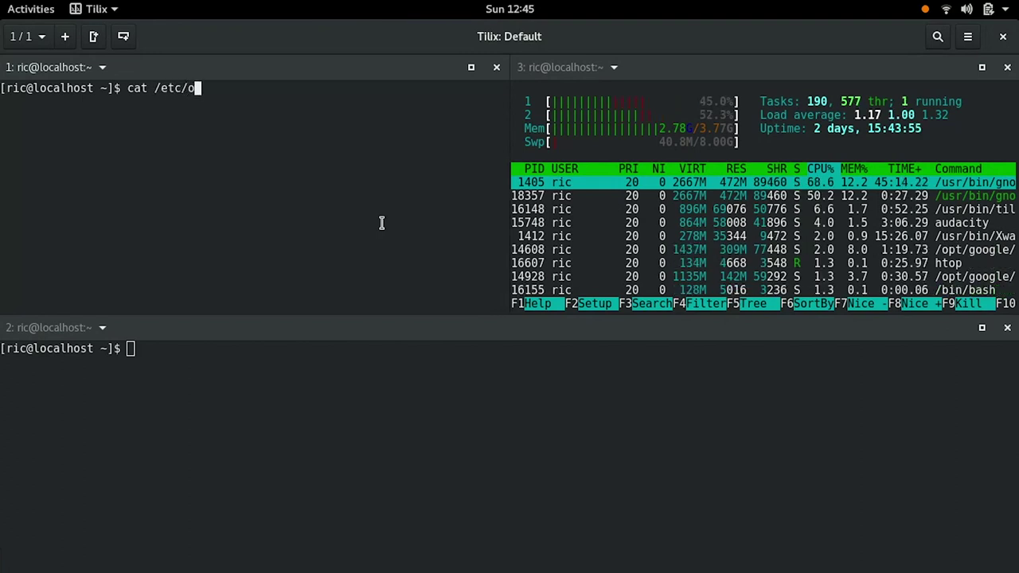
key(Tab)
key(Tab)
key(Tab)
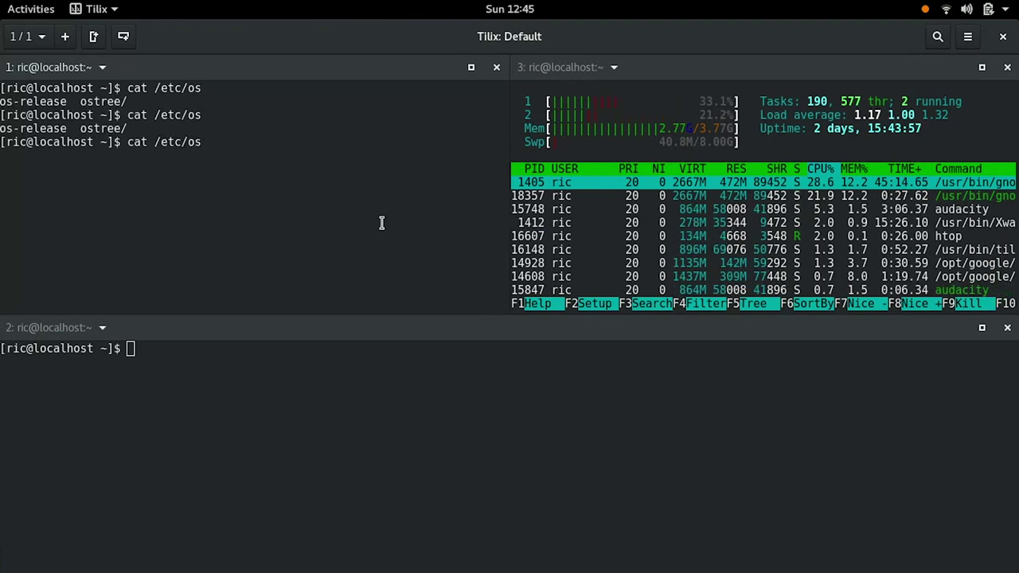
text(-r)
key(Tab)
key(Return)
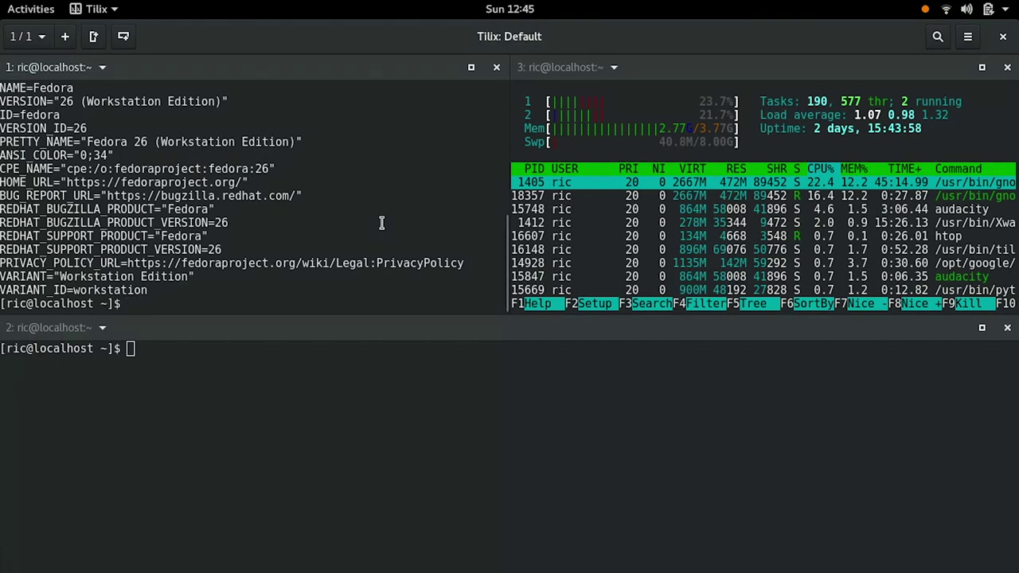
scroll(381, 223, up, 1)
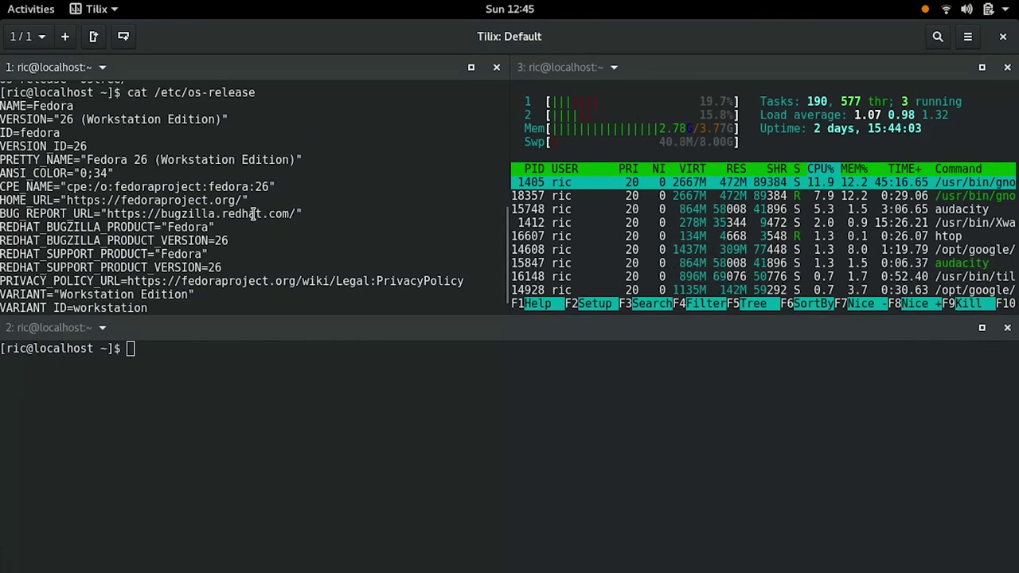
scroll(263, 214, down, 1)
- Return to Chrome and copy the command sudo dnf install fedora-arm-installer from the ARM Installation wiki page
key(super)
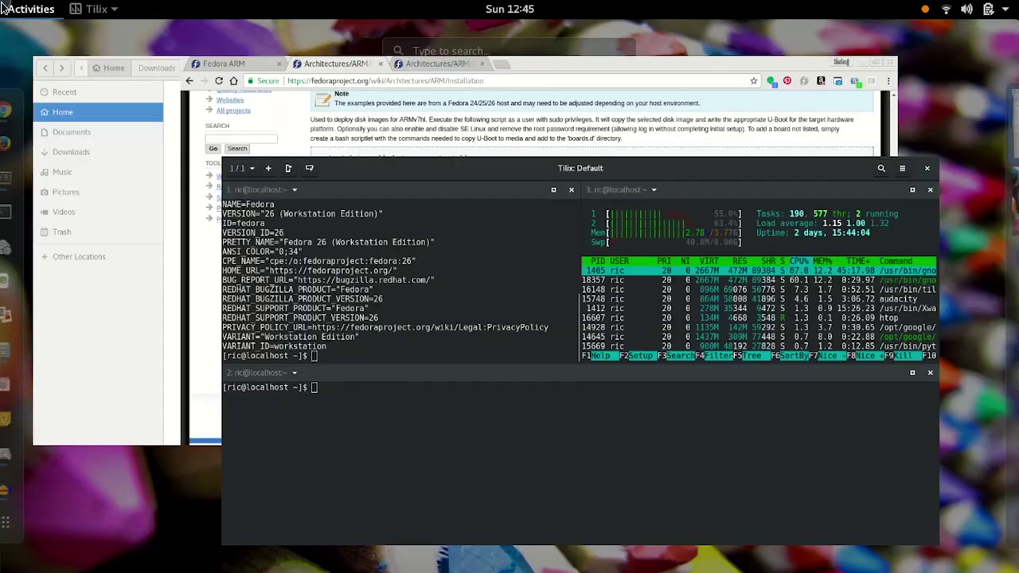
click(644, 259)
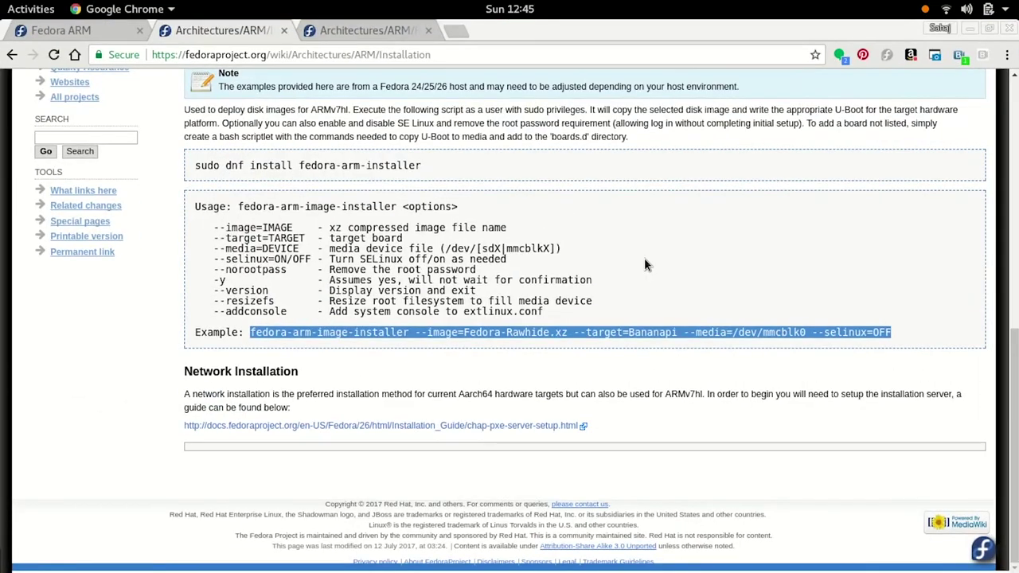
click(124, 32)
click(238, 31)
triple_click(287, 171)
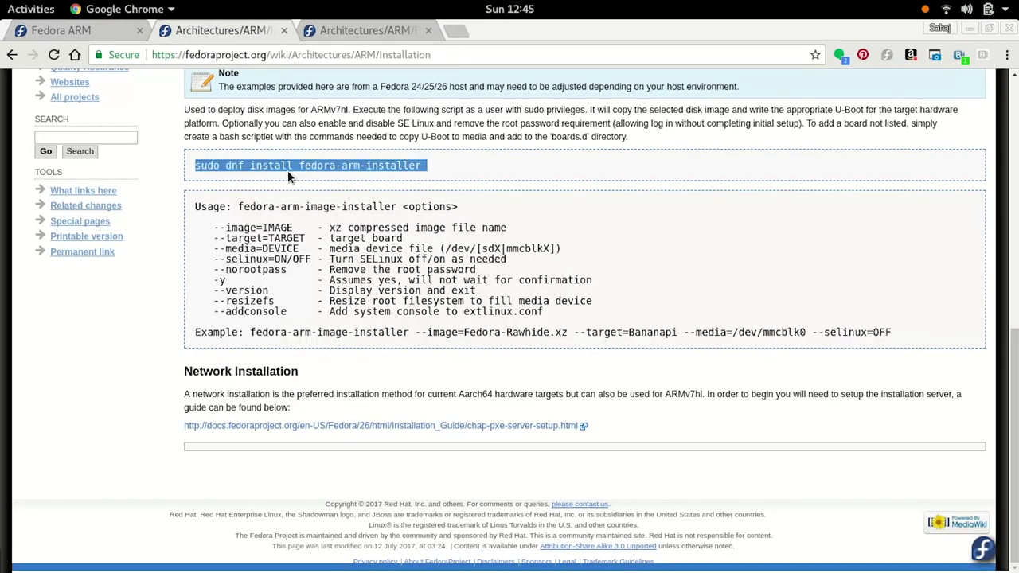
right_click(287, 171)
click(322, 181)
- Paste and run sudo dnf install fedora-arm-installer in Tilix terminal 1, accepting the paste warning and entering the sudo password
click(30, 9)
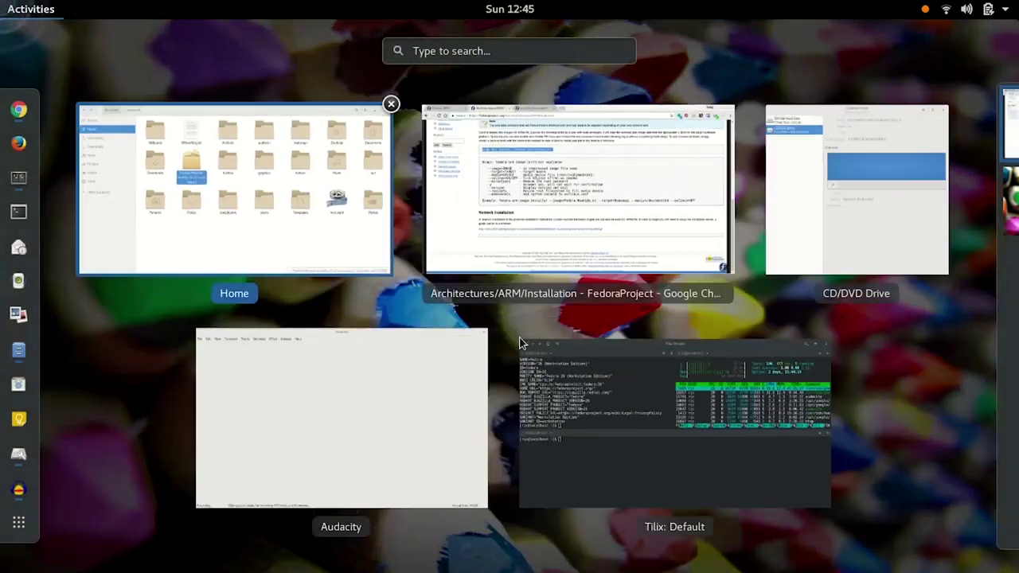
click(586, 408)
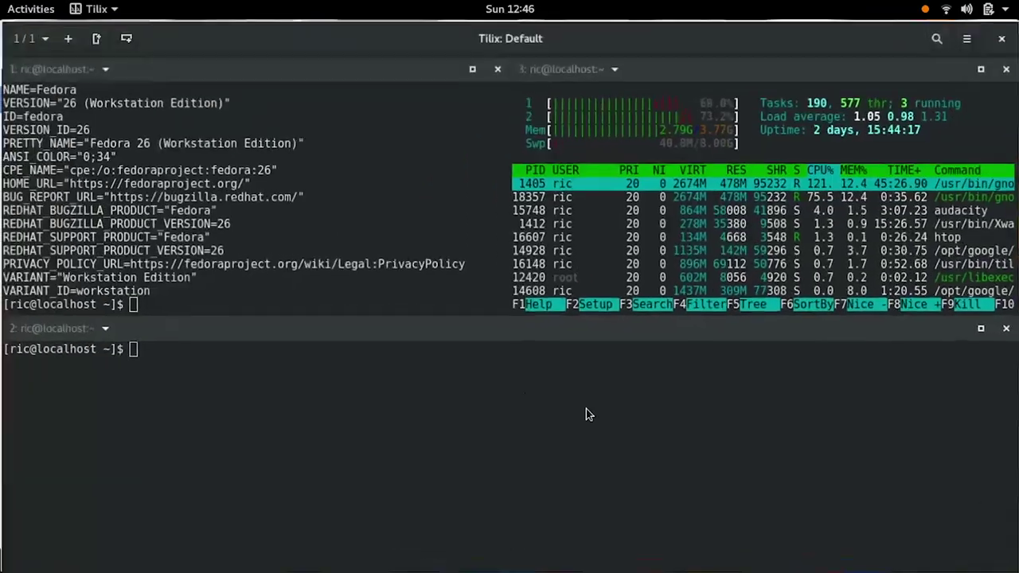
right_click(404, 246)
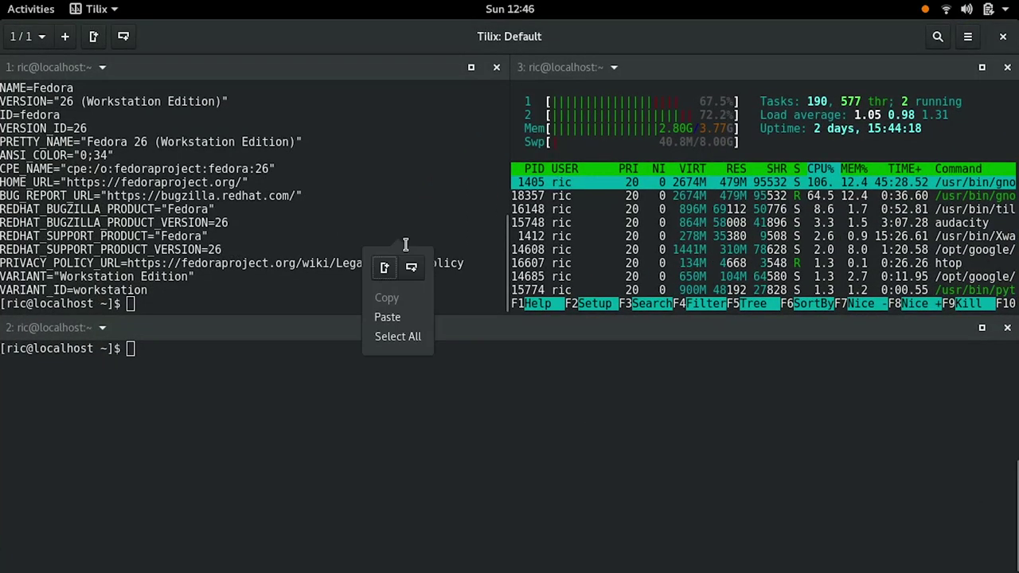
click(398, 318)
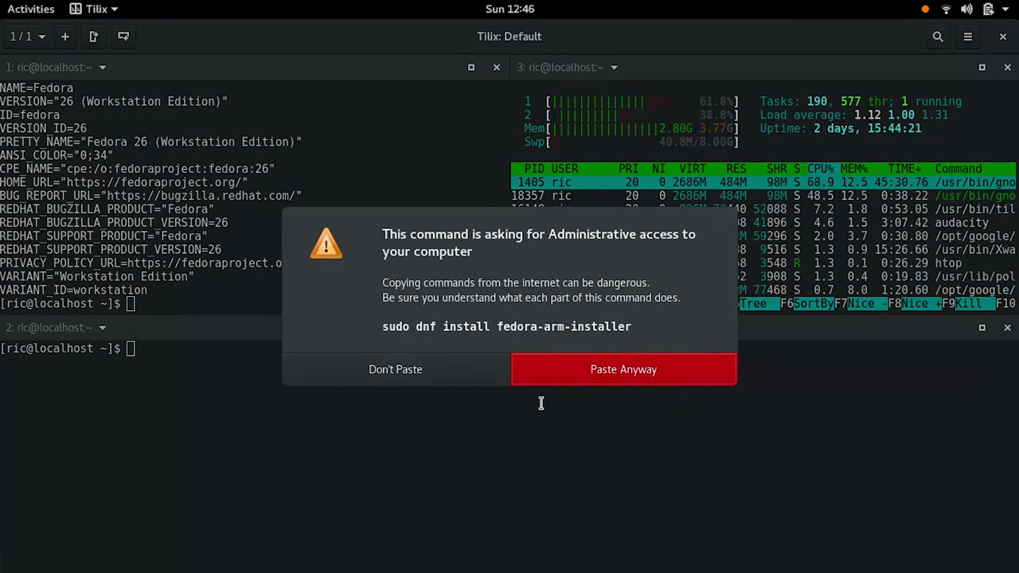
click(546, 383)
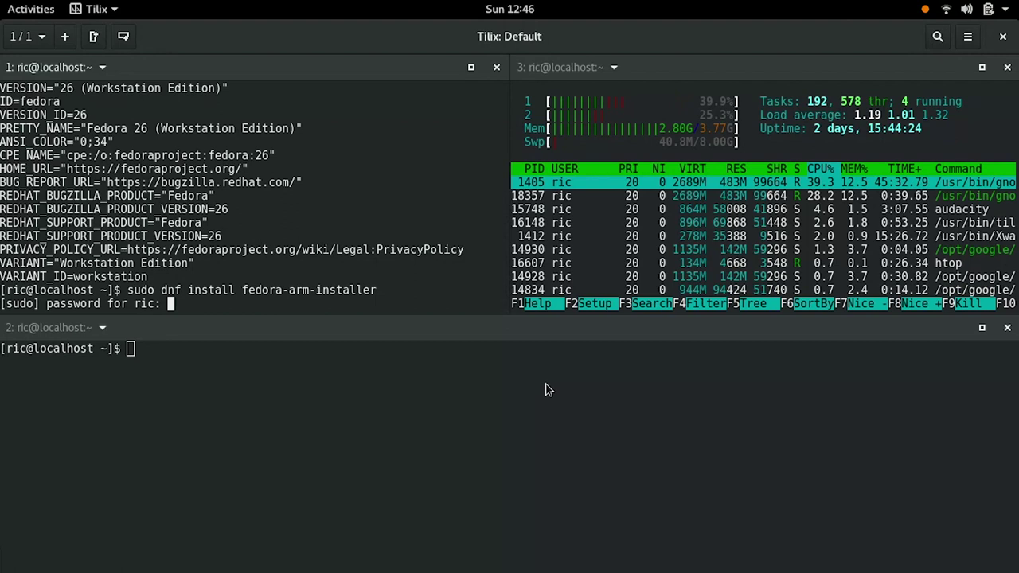
key(Return)
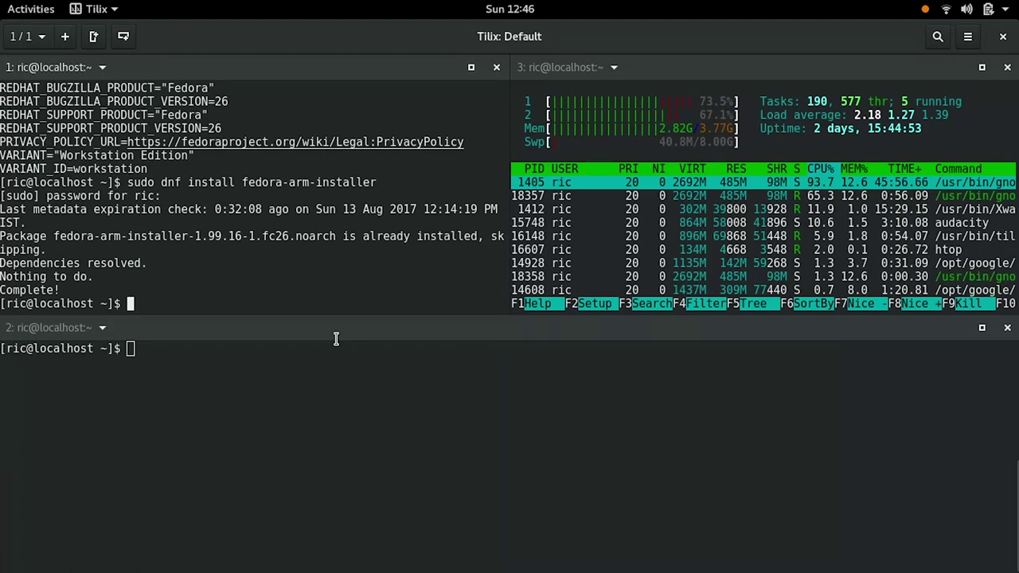
- Switch to Chrome and examine the example fedora-arm-image-installer command with its image and target options on the wiki page
mouse_move(1, 1)
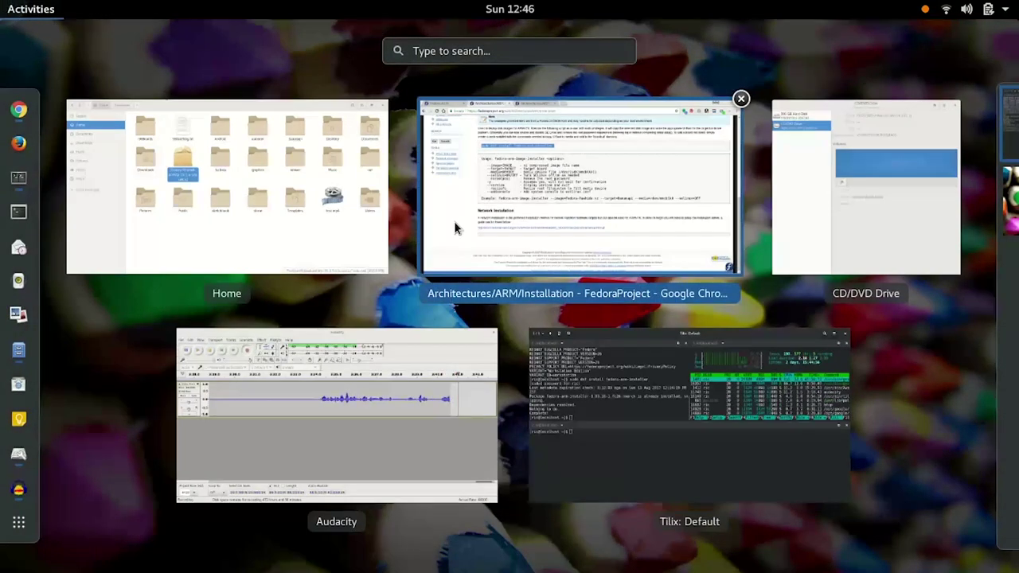
click(457, 226)
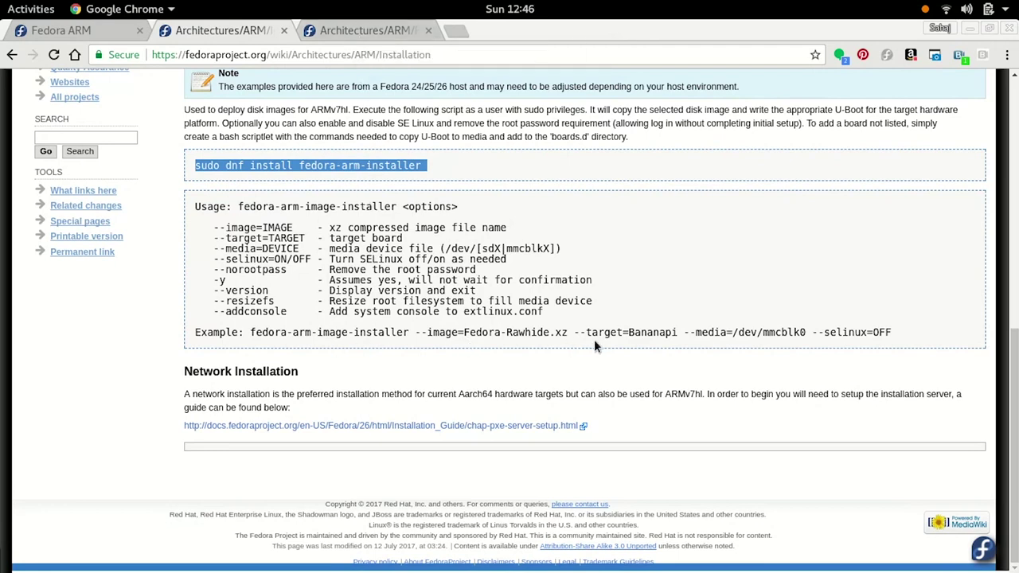
click(256, 340)
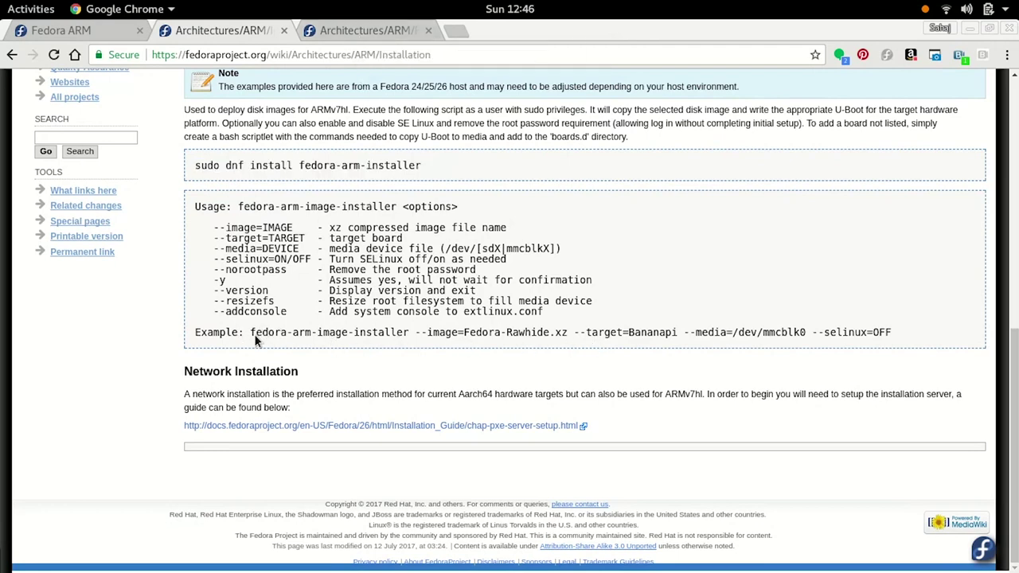
drag(256, 340, 471, 335)
click(568, 338)
- Show the F25 ARM Installation wiki page and copy the command cat /usr/share/doc/fedora-arm-installer/SUPPORTED-BOARDS
click(393, 36)
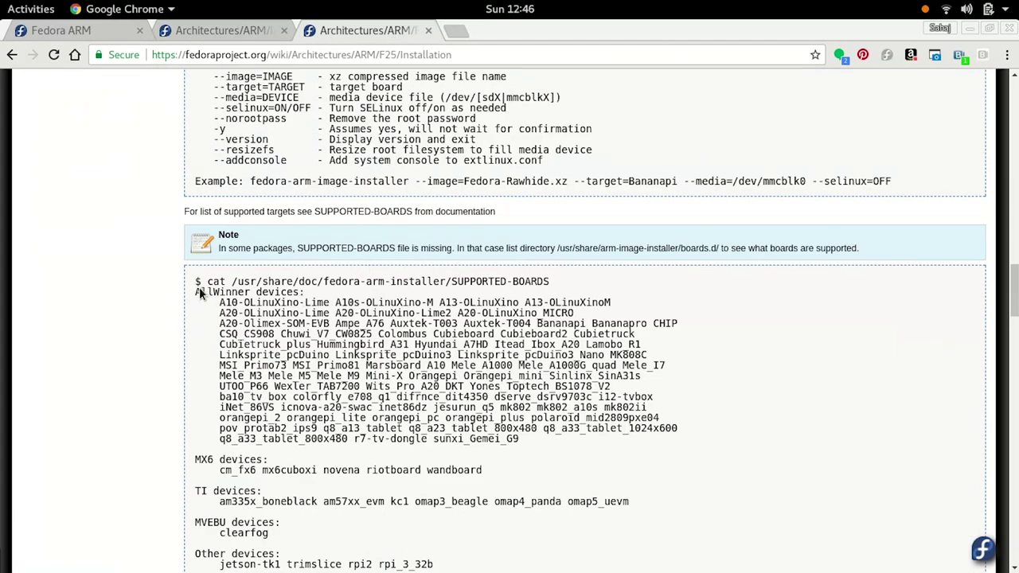
drag(212, 287, 374, 285)
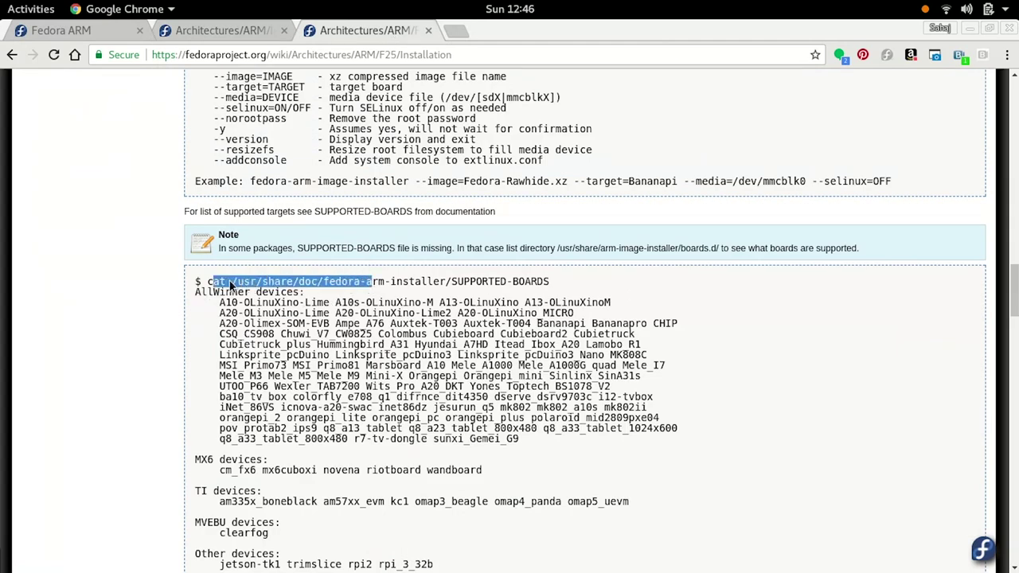
drag(210, 285, 195, 284)
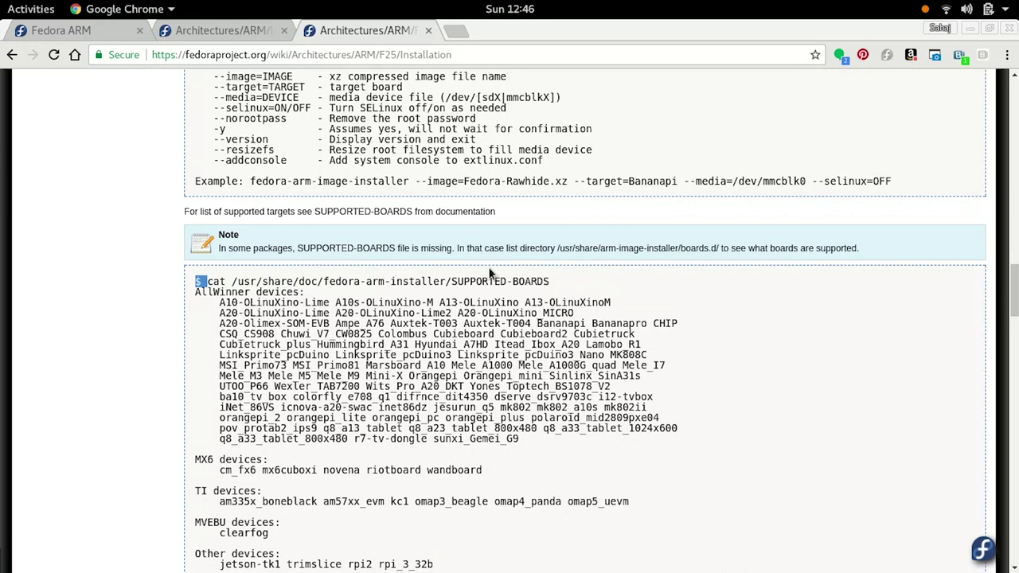
shift+click(549, 286)
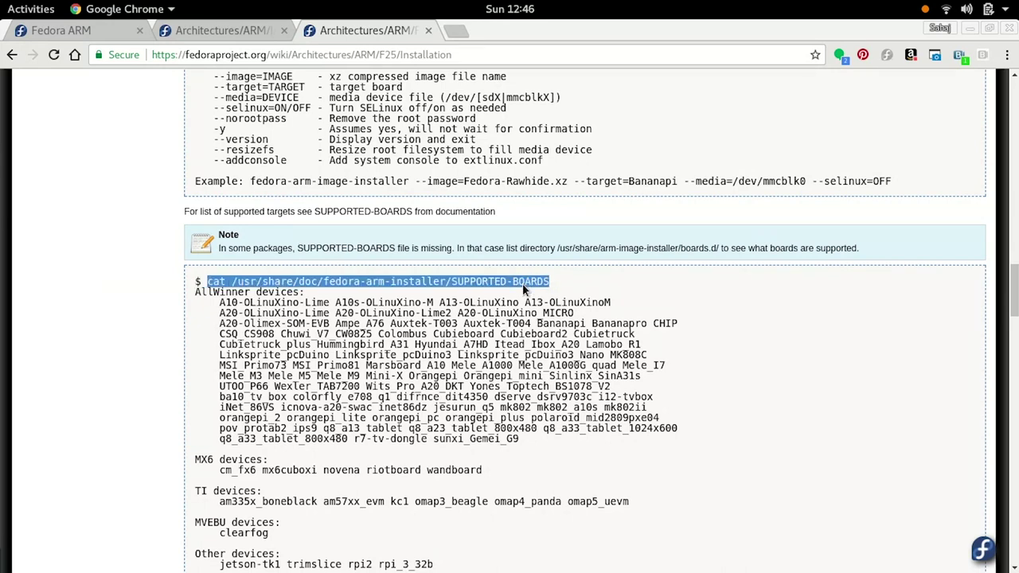
right_click(522, 285)
click(545, 299)
- Run cat /usr/share/doc/fedora-arm-installer/SUPPORTED-BOARDS in Tilix terminal 1 and look through the list of supported boards
mouse_move(2, 4)
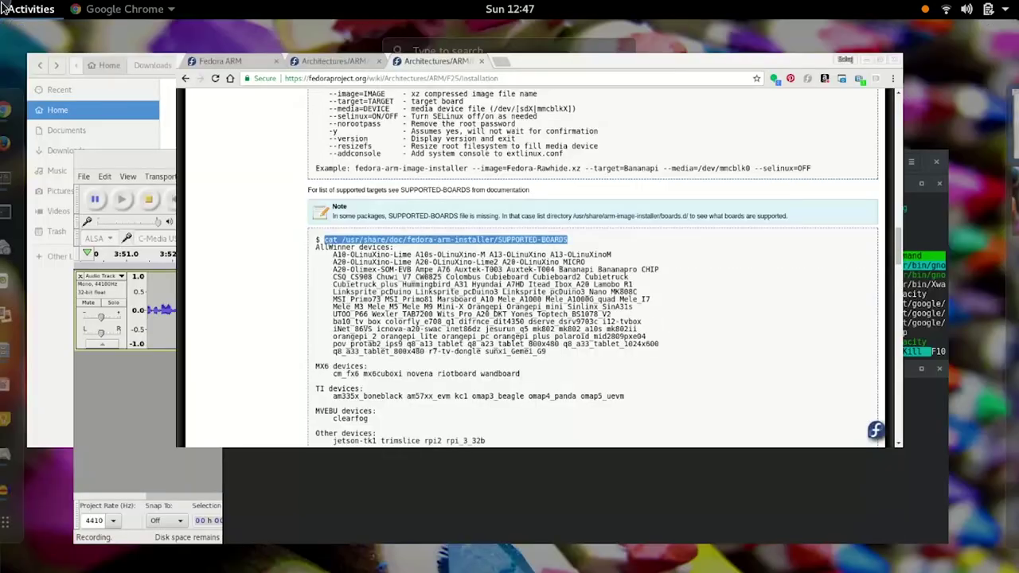
click(634, 451)
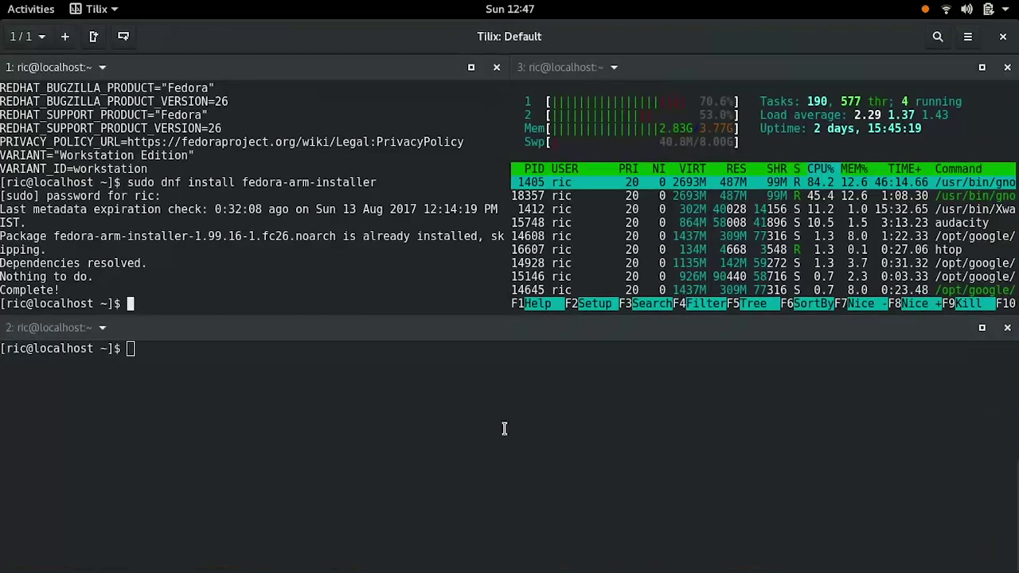
right_click(385, 304)
click(387, 385)
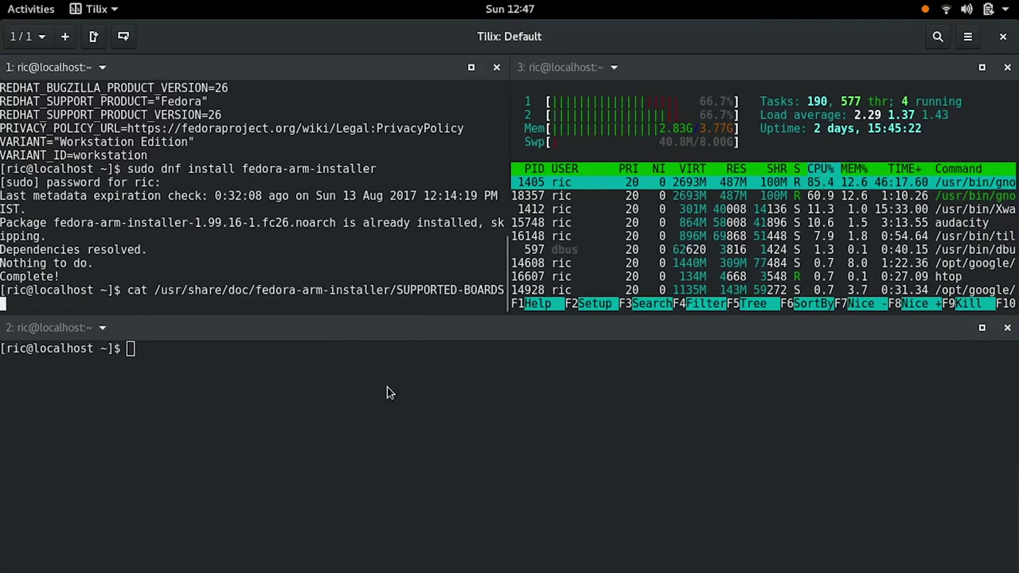
key(Return)
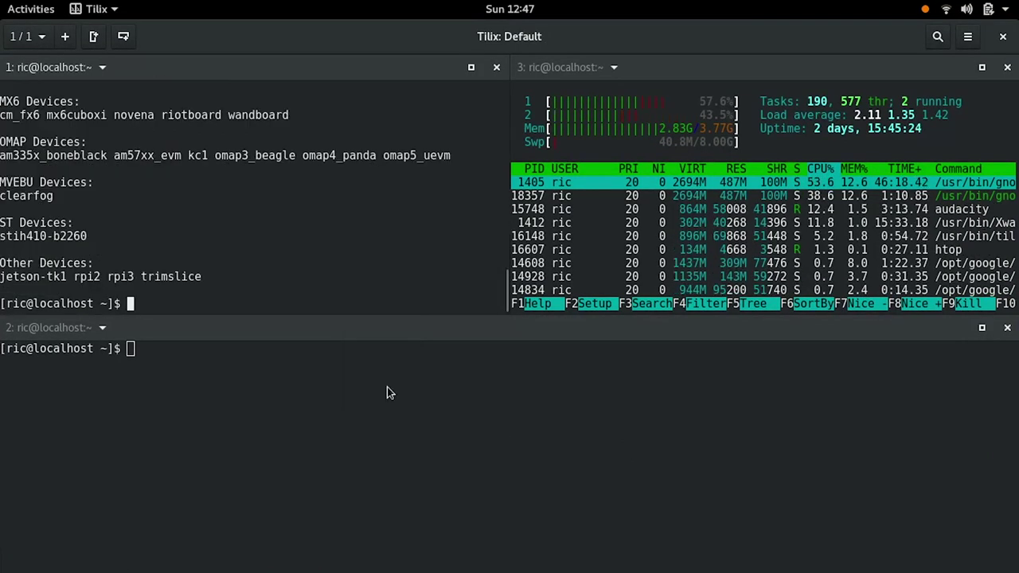
scroll(387, 221, up, 10)
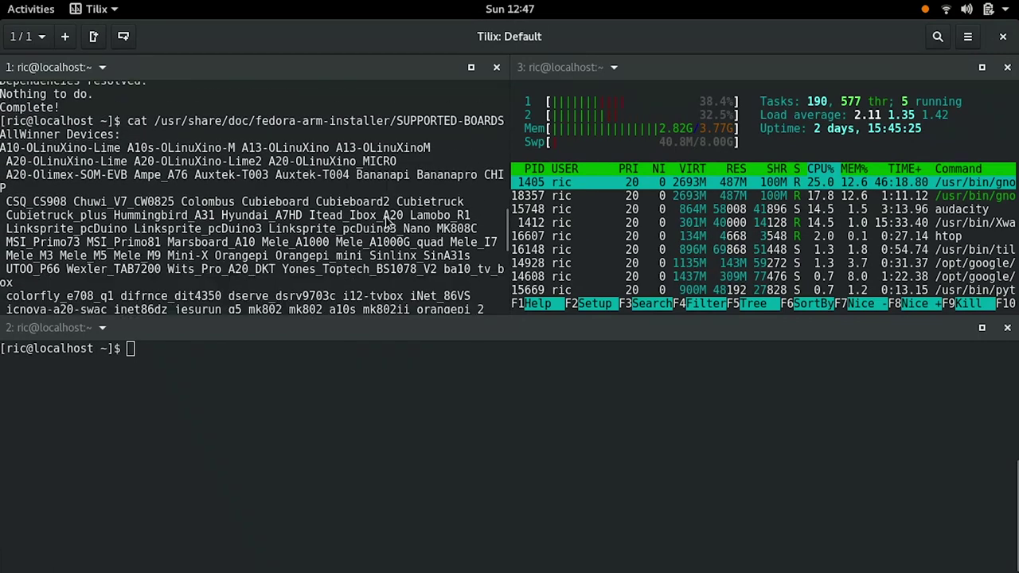
scroll(386, 220, down, 3)
scroll(388, 223, up, 4)
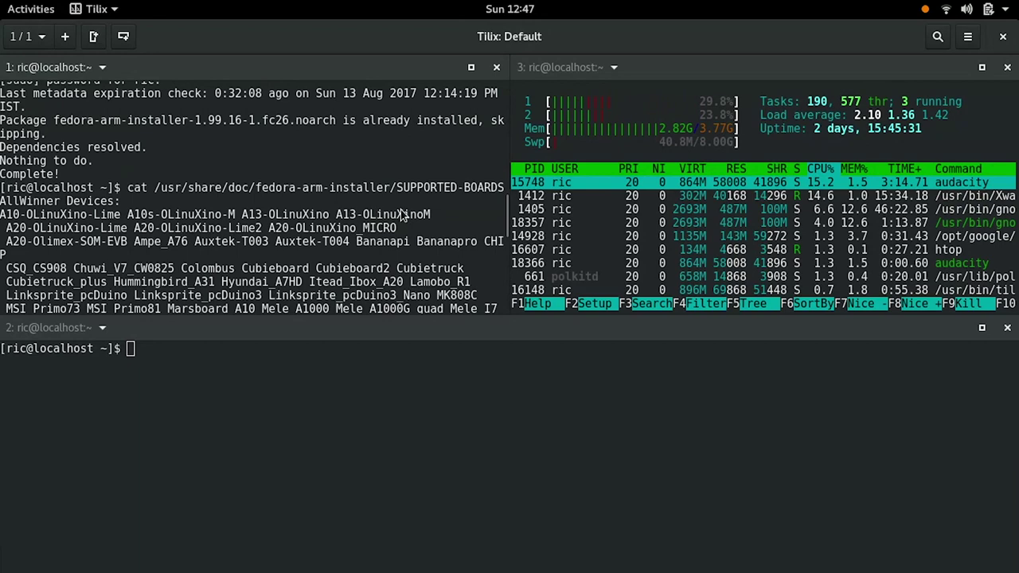
scroll(271, 215, down, 1)
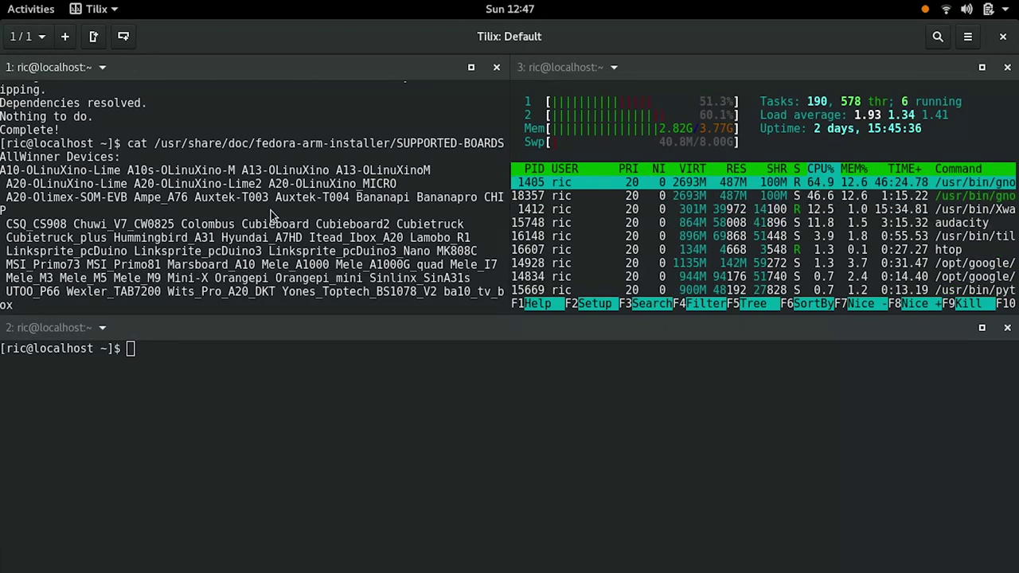
scroll(271, 215, down, 1)
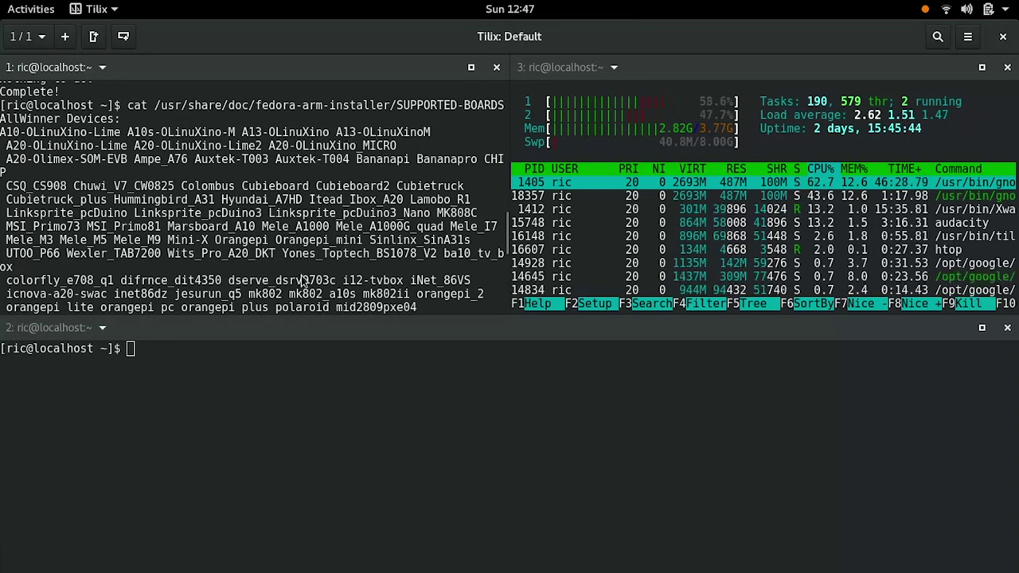
- Examine the rest of the supported boards list through the AllWinner, MX6, OMAP, MVEBU, ST and Other Devices sections
scroll(293, 243, down, 1)
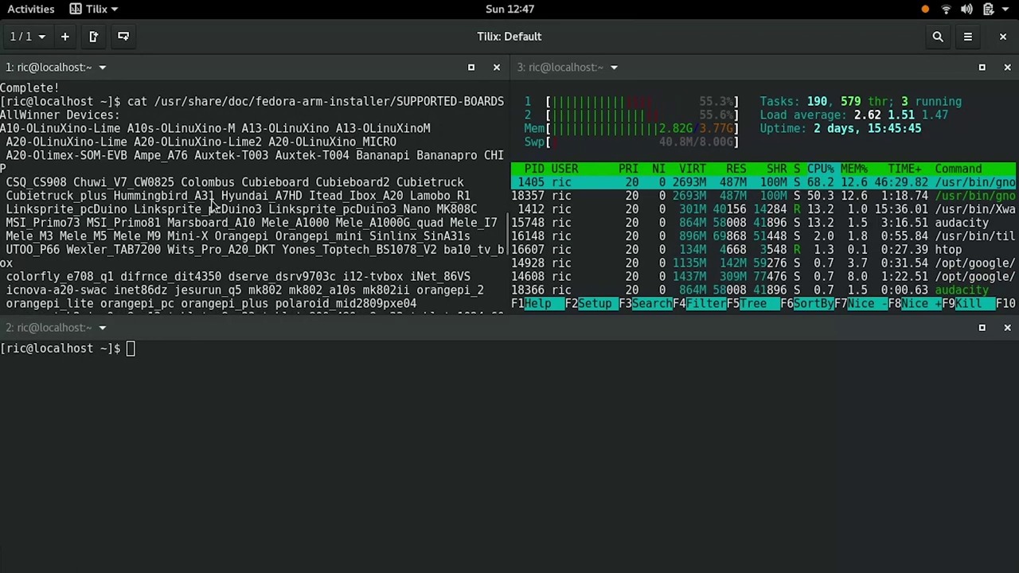
scroll(213, 205, down, 2)
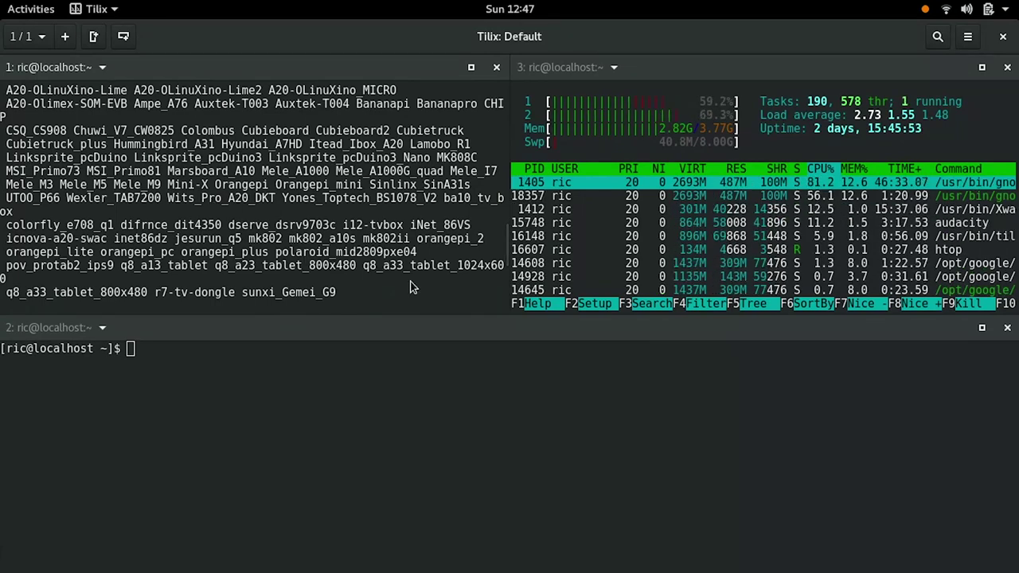
scroll(412, 287, down, 4)
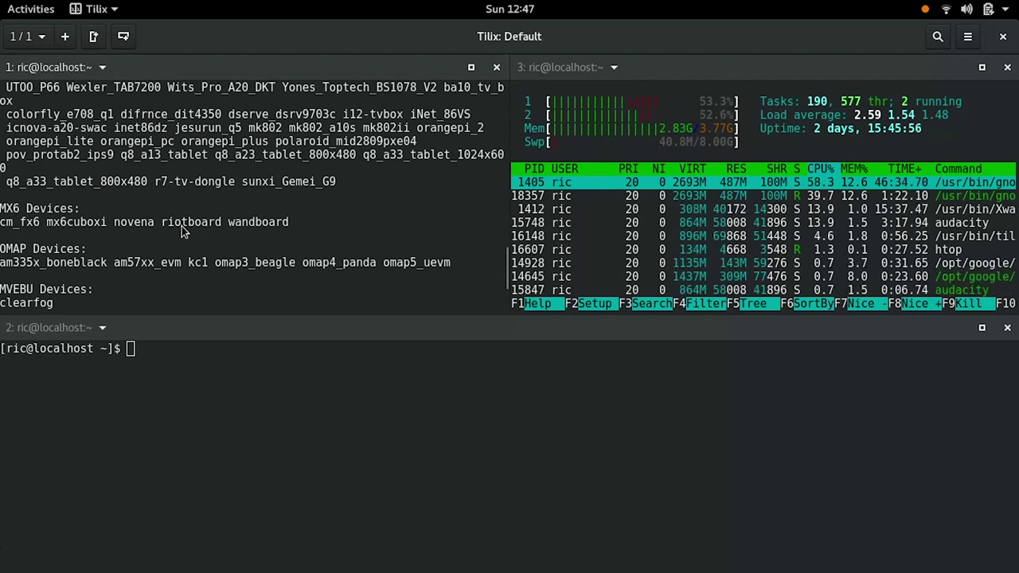
scroll(125, 221, down, 3)
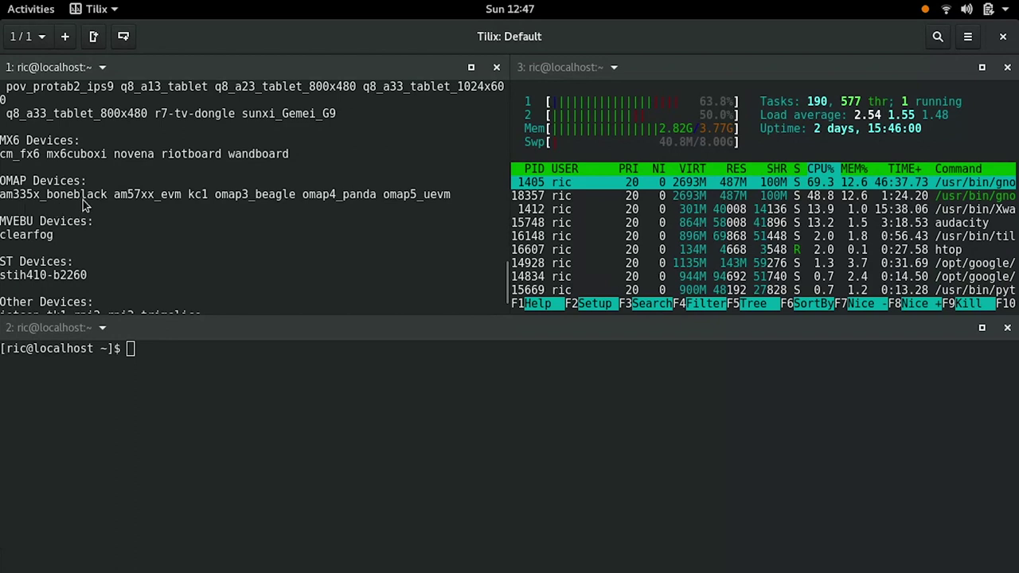
scroll(193, 236, down, 1)
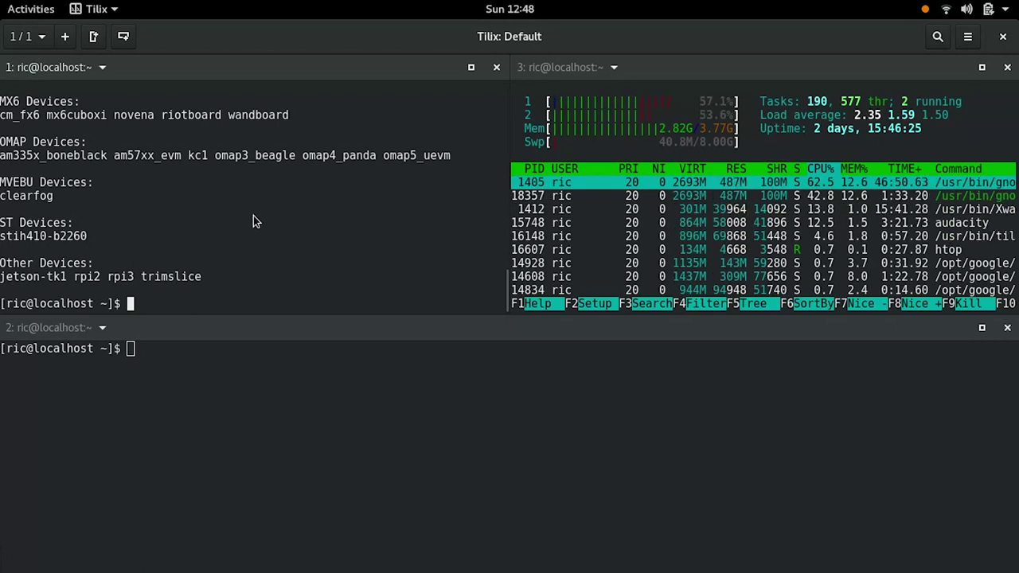
scroll(253, 221, up, 4)
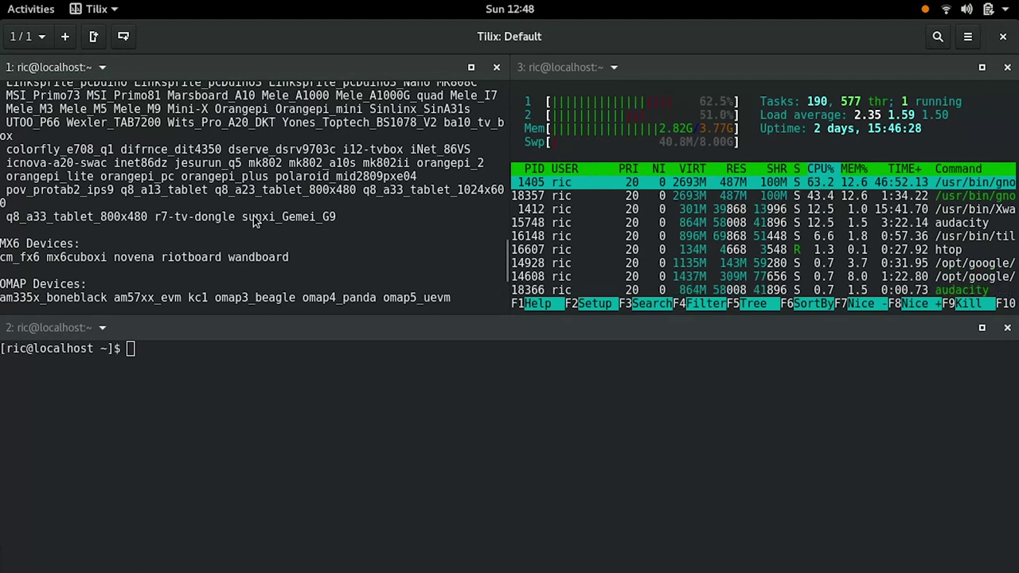
scroll(253, 216, down, 4)
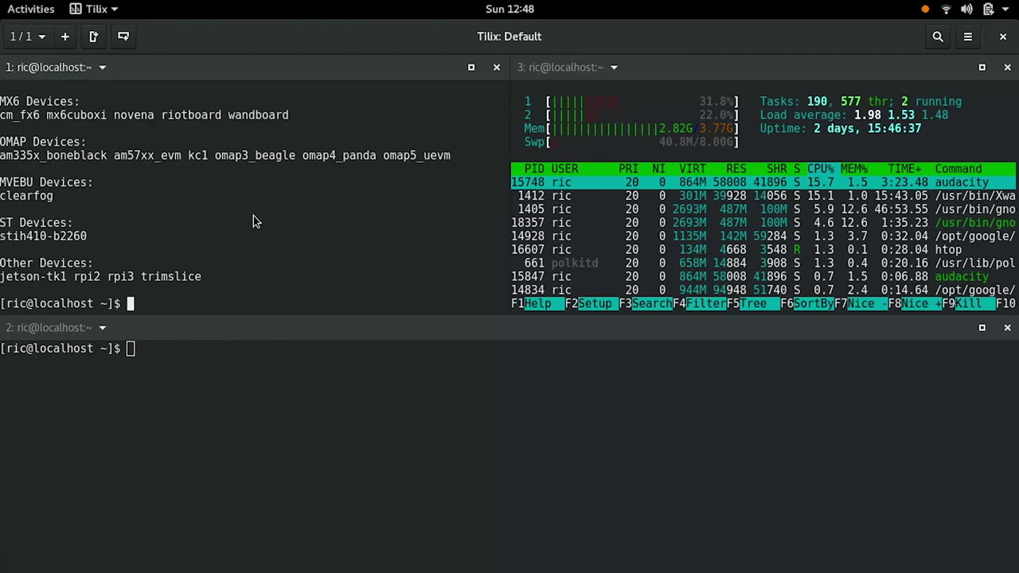
- Switch to Chrome, show the Architectures/ARM/Installation wiki page and copy the example fedora-arm-image-installer command
mouse_move(2, 1)
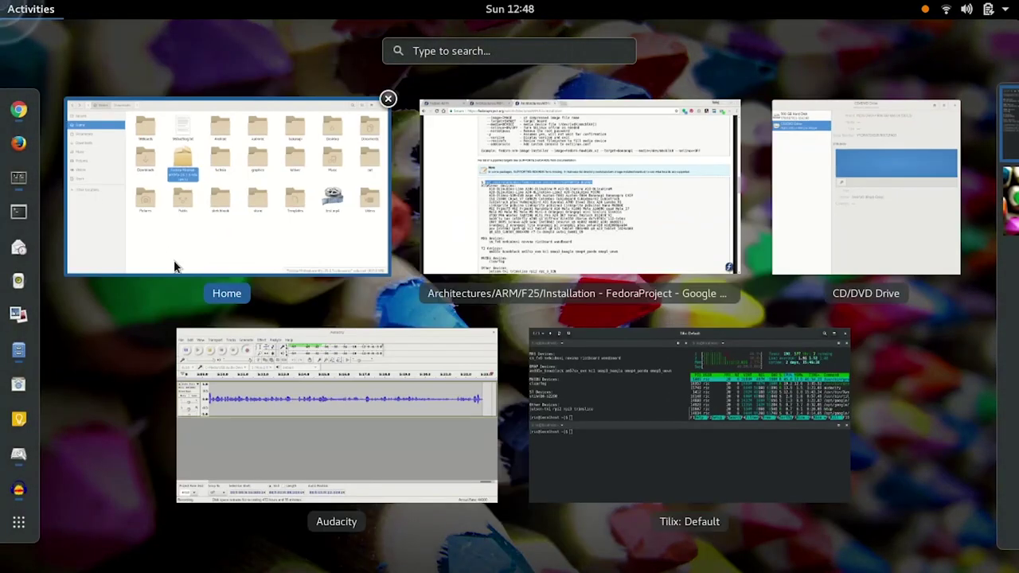
click(505, 220)
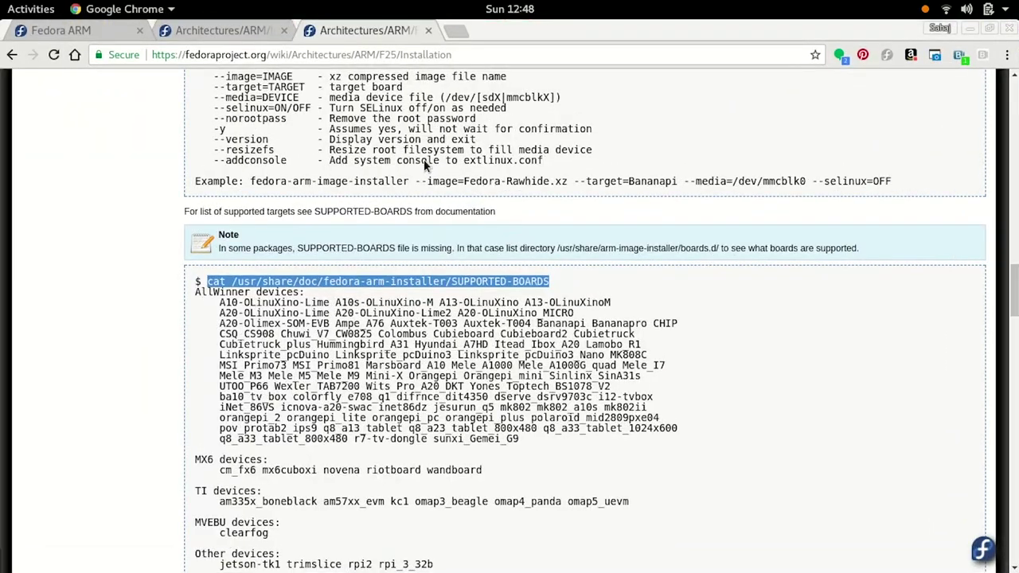
click(269, 31)
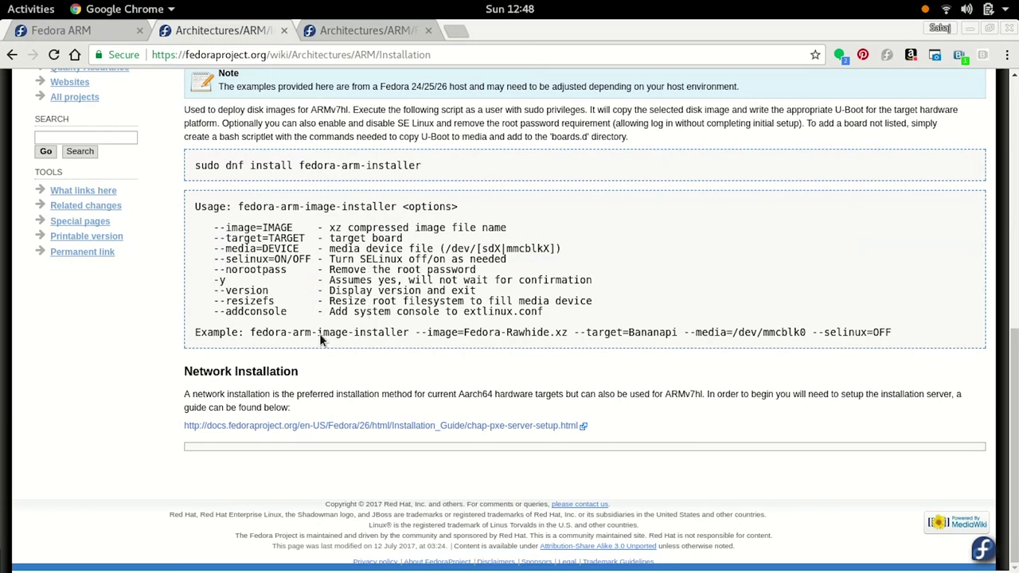
drag(255, 342, 886, 350)
right_click(878, 336)
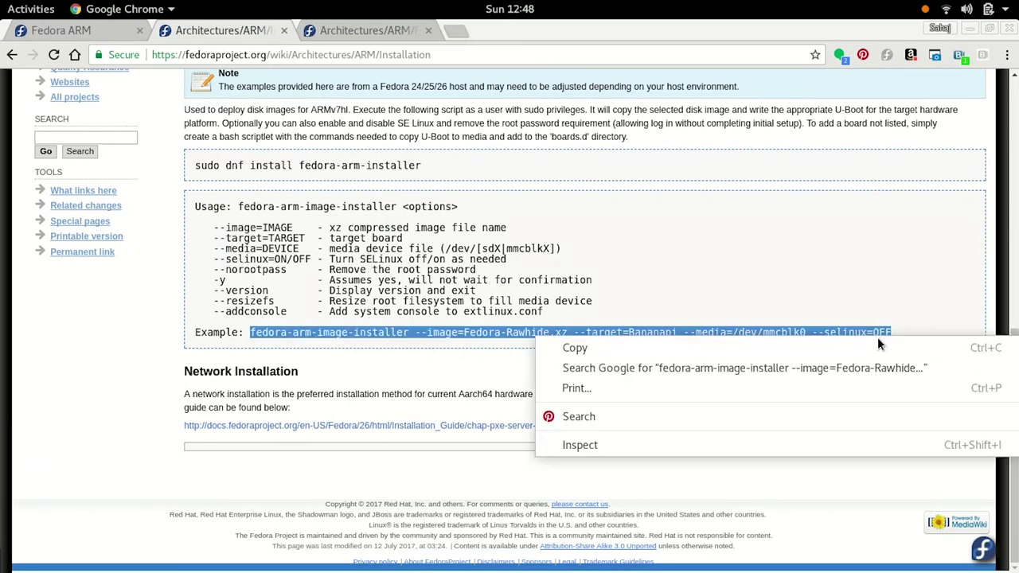
click(876, 348)
- Switch back to Tilix, look over the supported boards list again and activate terminal 2
mouse_move(3, 6)
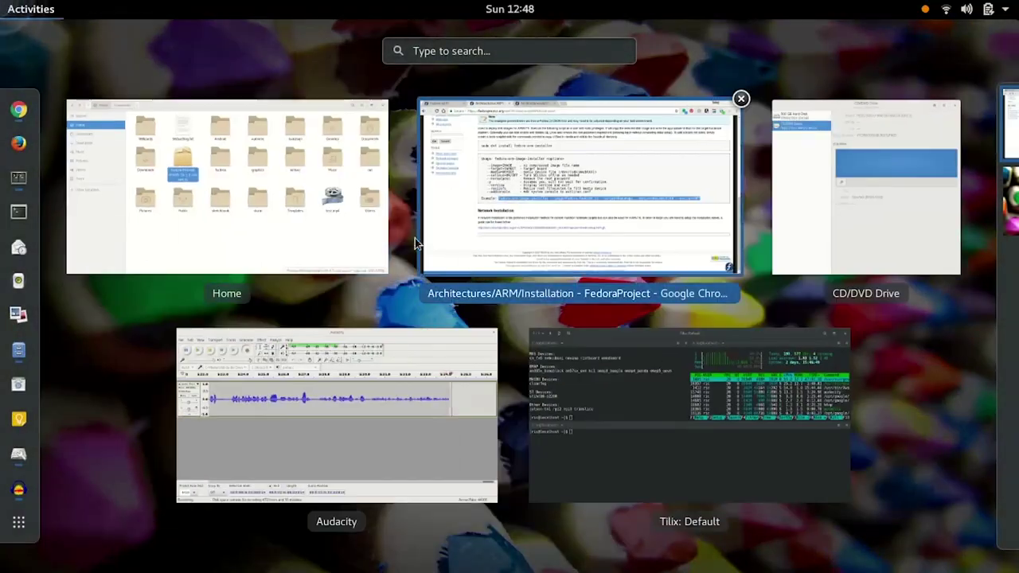
click(568, 406)
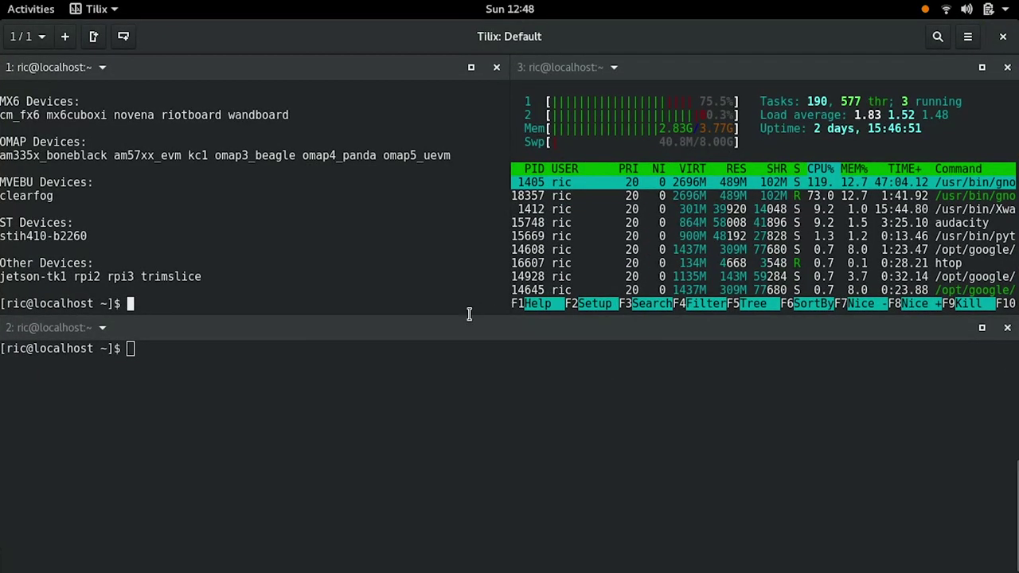
scroll(455, 257, up, 10)
scroll(455, 260, down, 10)
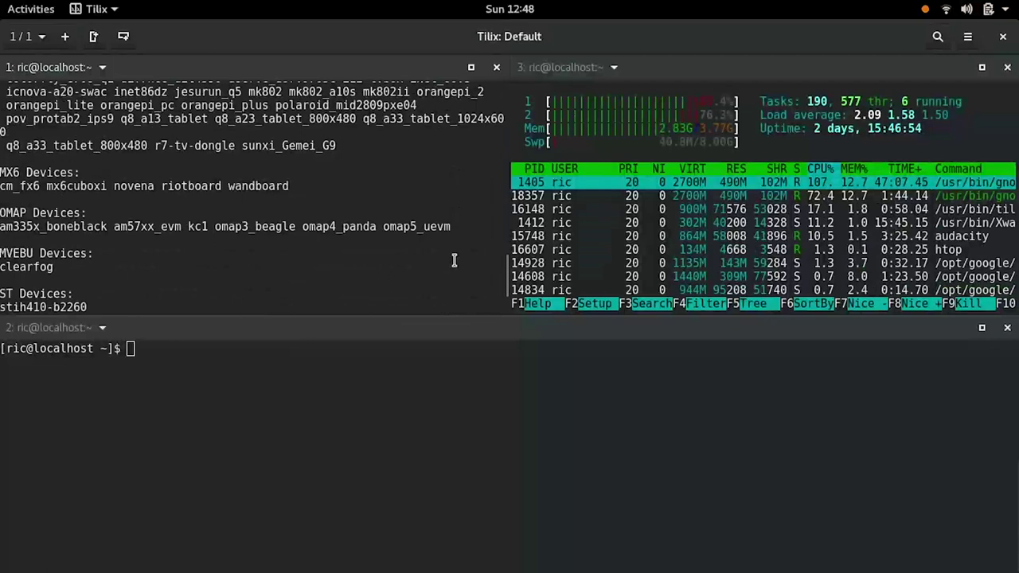
scroll(452, 257, up, 6)
scroll(453, 257, down, 8)
click(443, 413)
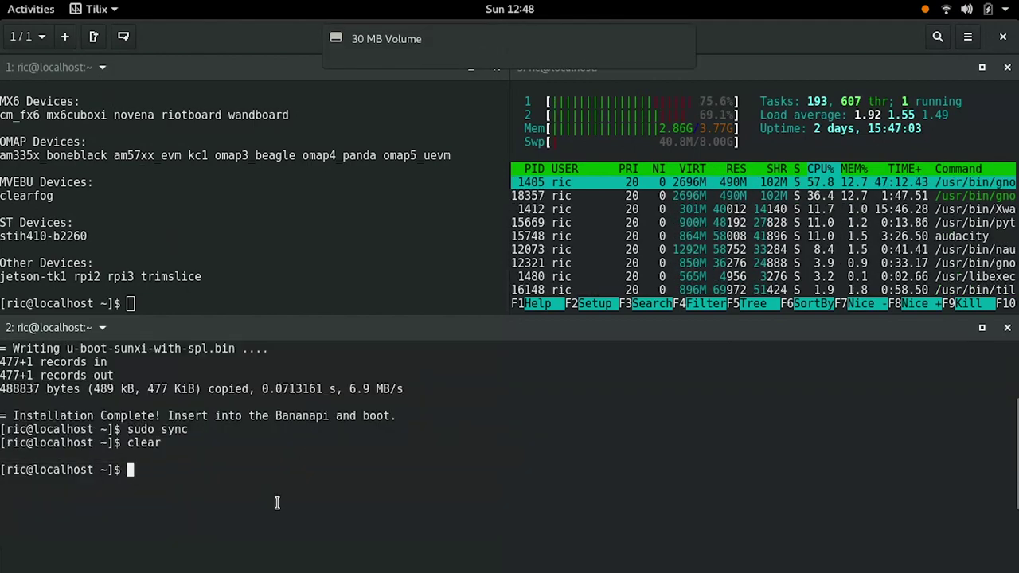
- Switch to Disks and show the 7.9 GB Drive's partitions and device name
click(30, 9)
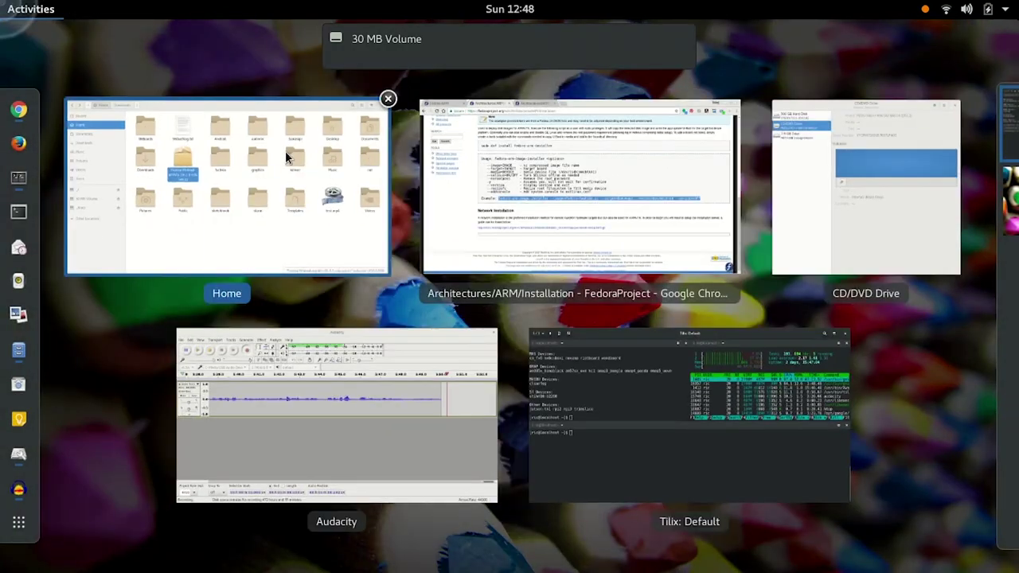
click(812, 194)
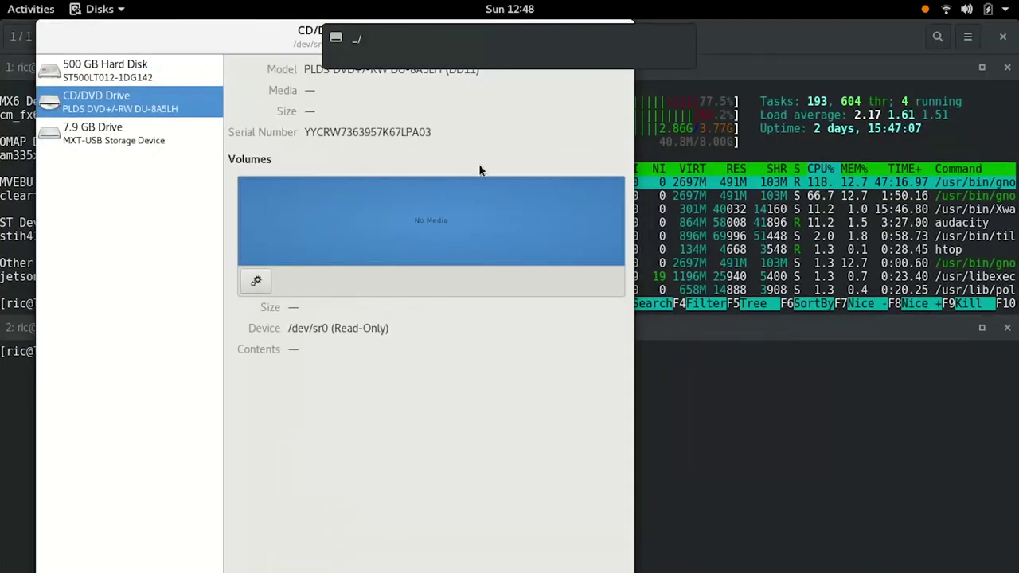
click(165, 142)
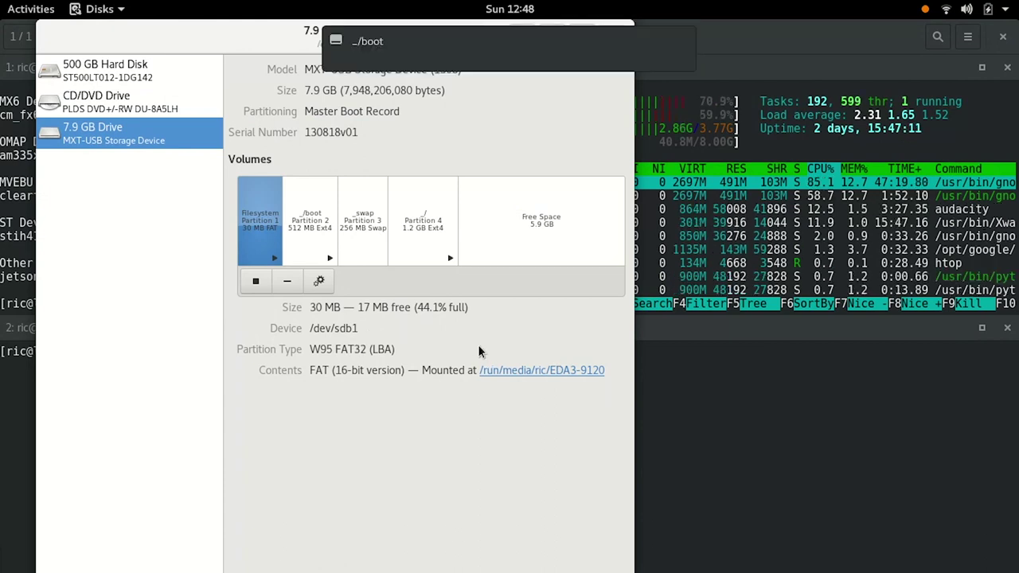
- Paste the copied fedora-arm-image-installer command into Tilix terminal 2 and prefix it with sudo
click(756, 466)
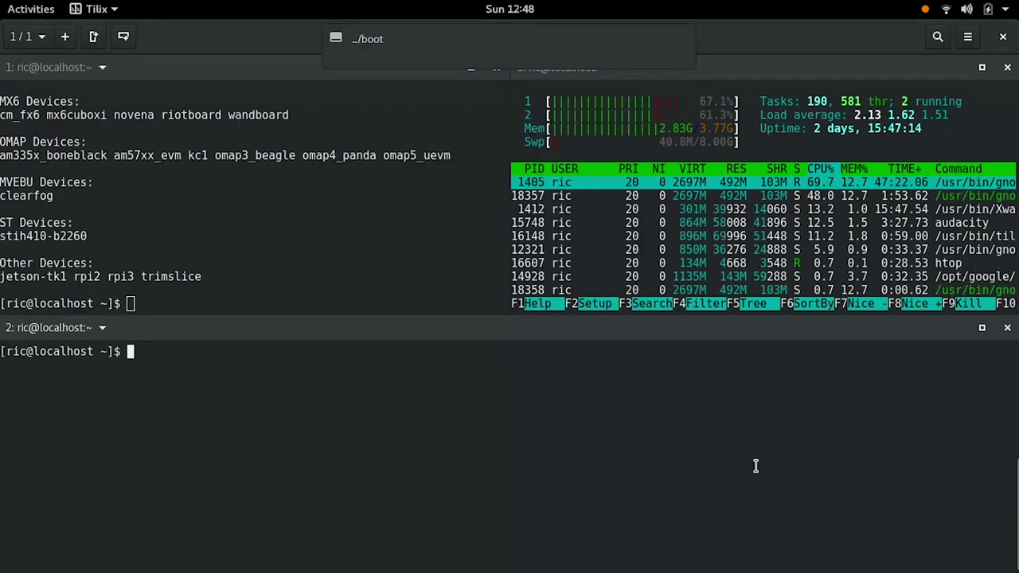
key(ctrl+shift+v)
key(Left)
key(Left)
key(Left)
key(Left)
key(Left)
key(Left)
key(Left)
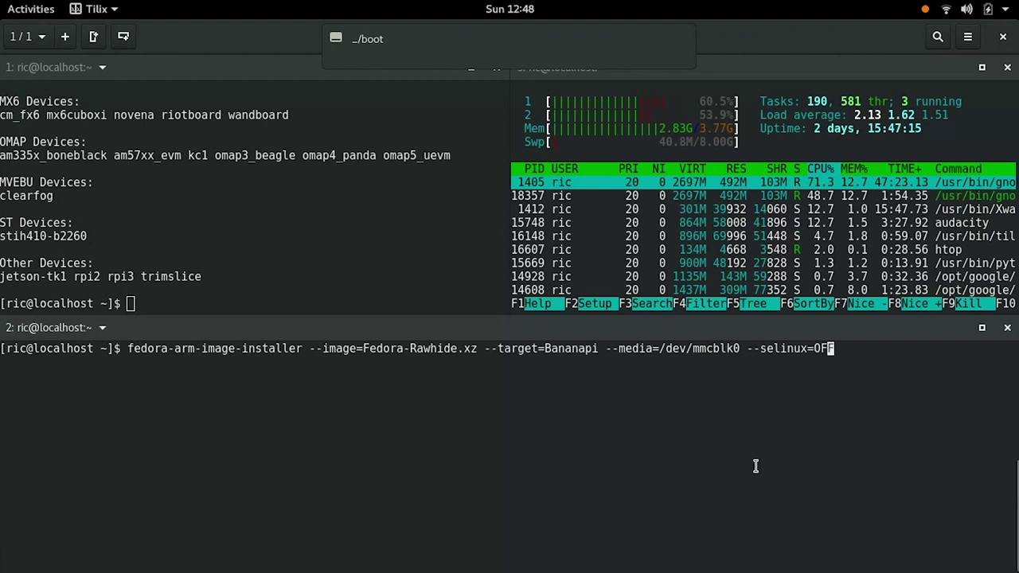
key(Left)
key(Left)
key(Left)
key(Left)
key(Left)
key(Left)
key(Left)
key(Left)
key(Left)
key(Left)
key(Left)
key(Left)
key(Left)
key(Left)
key(Left)
key(Left)
key(Left)
key(Left)
key(Left)
key(Left)
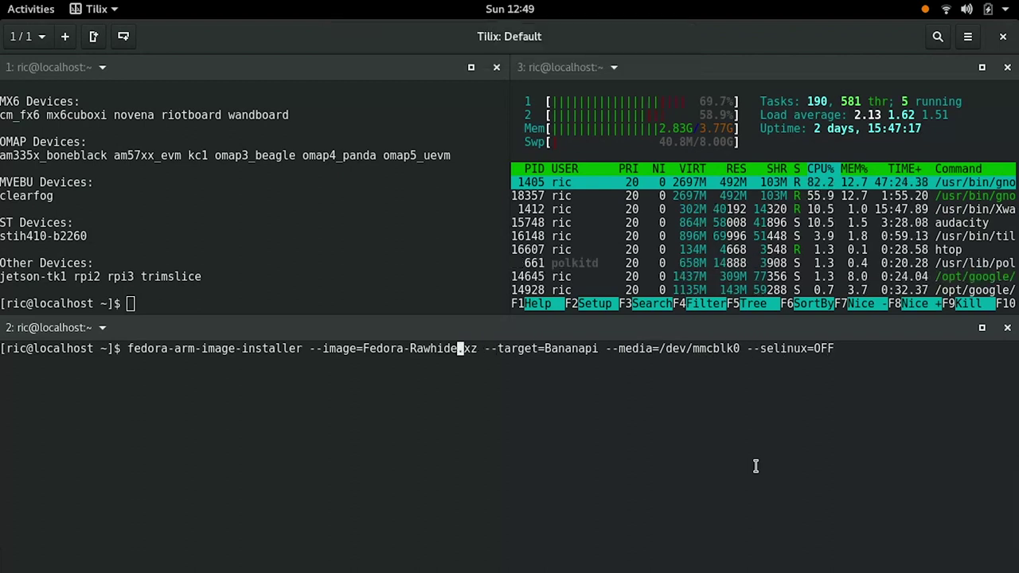
key(Left)
key(Left)
key(Left)
key(Left)
key(Left)
key(Left)
key(Left)
key(Left)
key(Left)
key(Left)
key(Left)
key(Left)
key(Left)
key(Left)
key(Left)
key(Left)
key(Left)
key(Left)
key(Left)
key(Left)
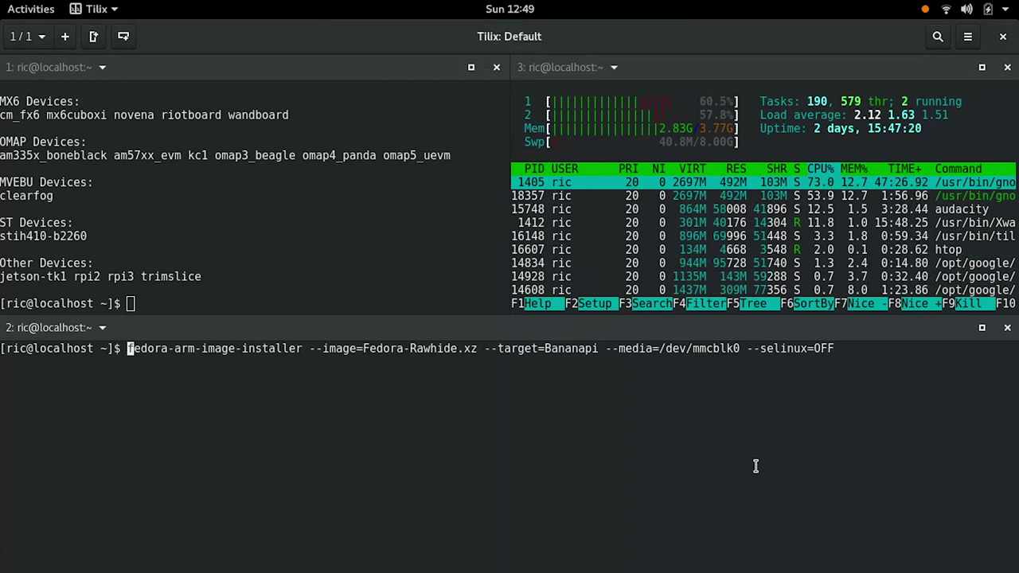
text(sy)
key(BackSpace)
text(udo)
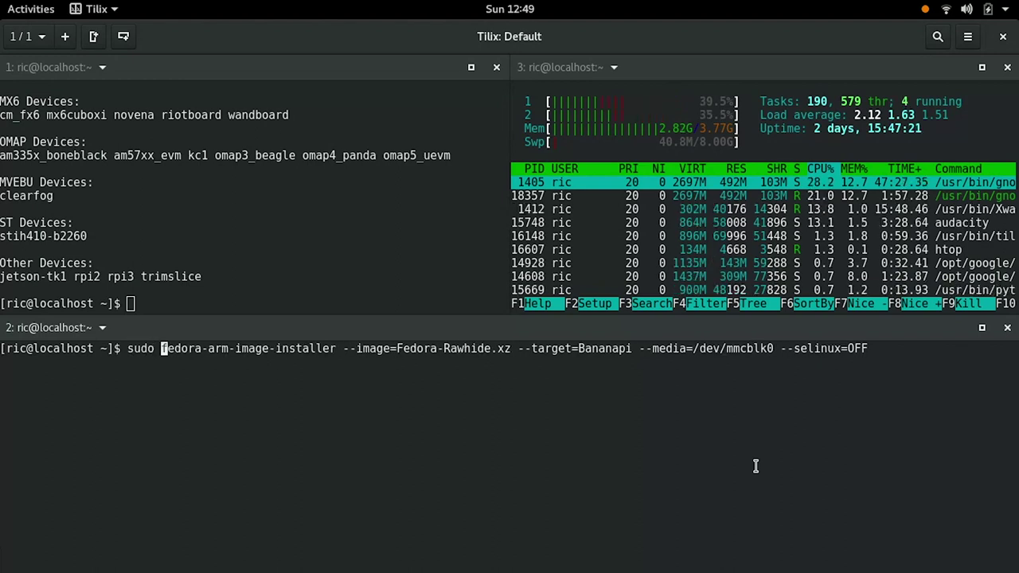
- Delete the placeholder file name Fedora-Rawhide.xz from the command's --image option
key(Up)
key(Down)
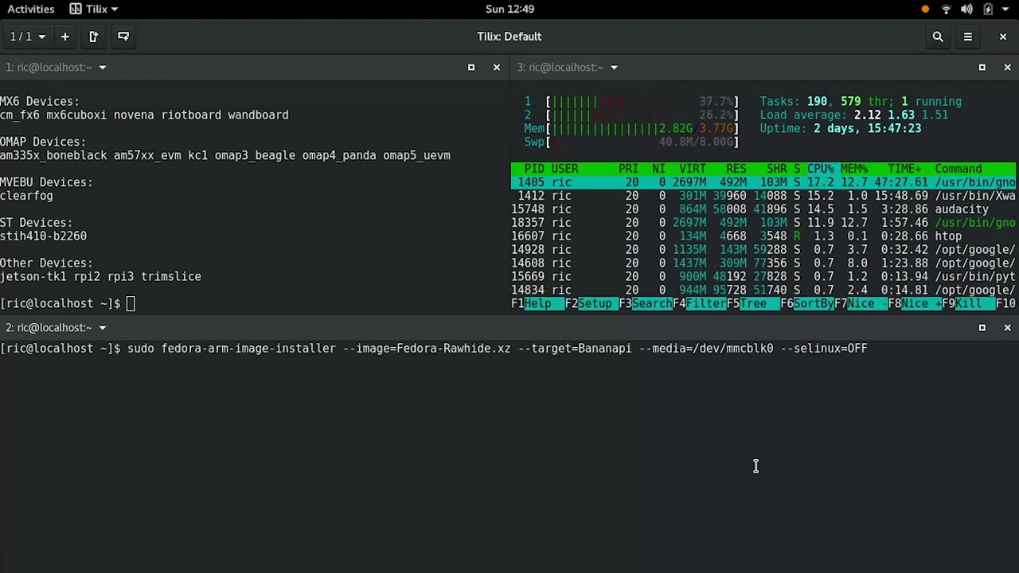
key(Left)
key(Left)
key(Left)
key(Left)
key(Left)
key(Left)
key(Left)
key(Left)
key(Left)
key(Left)
key(Left)
key(Left)
key(Left)
key(Left)
key(Left)
key(Left)
key(Left)
key(Left)
key(Left)
key(Left)
key(Left)
key(Left)
key(Left)
key(Left)
key(Left)
key(Left)
key(Left)
key(Left)
key(Left)
key(Left)
key(Left)
key(Left)
key(Left)
key(Left)
key(Left)
key(Left)
key(Left)
key(Left)
key(Left)
key(Left)
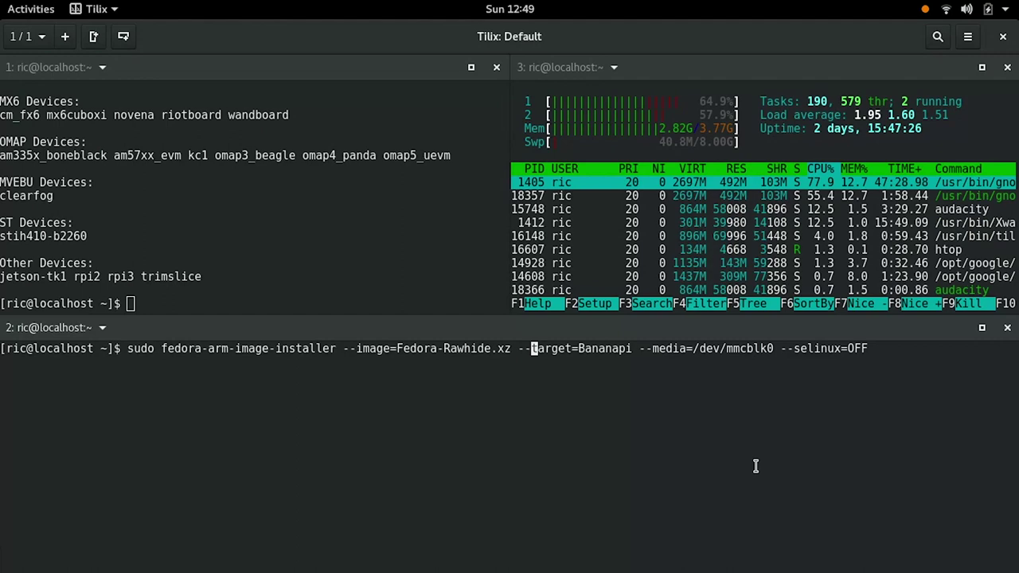
key(Right)
key(Right)
key(Right)
key(BackSpace)
key(BackSpace)
key(BackSpace)
key(BackSpace)
key(BackSpace)
key(BackSpace)
key(BackSpace)
key(BackSpace)
key(BackSpace)
key(BackSpace)
key(BackSpace)
key(BackSpace)
key(BackSpace)
key(BackSpace)
key(BackSpace)
key(BackSpace)
key(BackSpace)
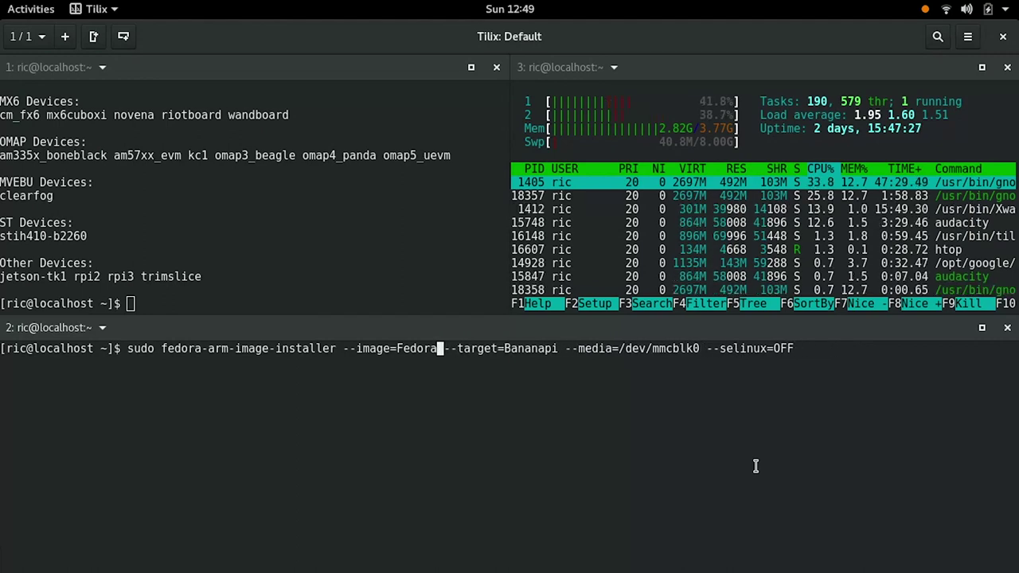
- Switch to Files and copy the full file name Fedora-Minimal-armhfp-26-1.5-sda.raw.xz from the archive's properties in the Home folder
key(super)
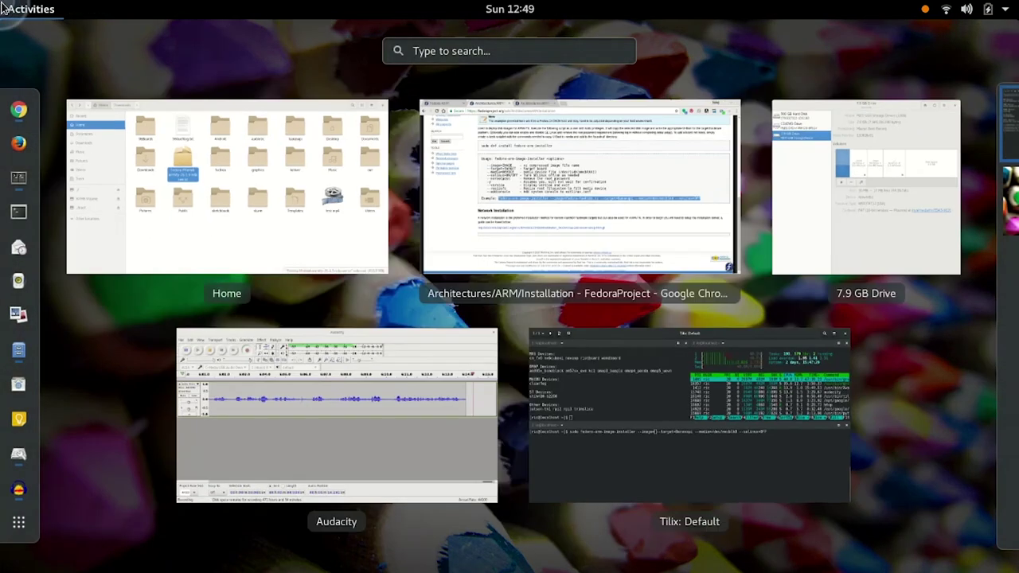
click(216, 189)
right_click(385, 260)
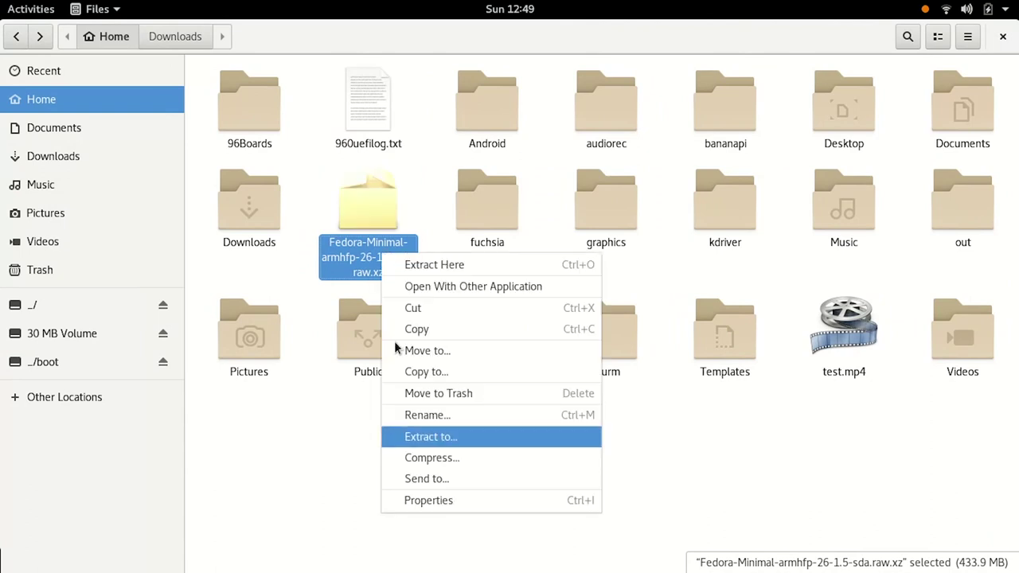
click(480, 503)
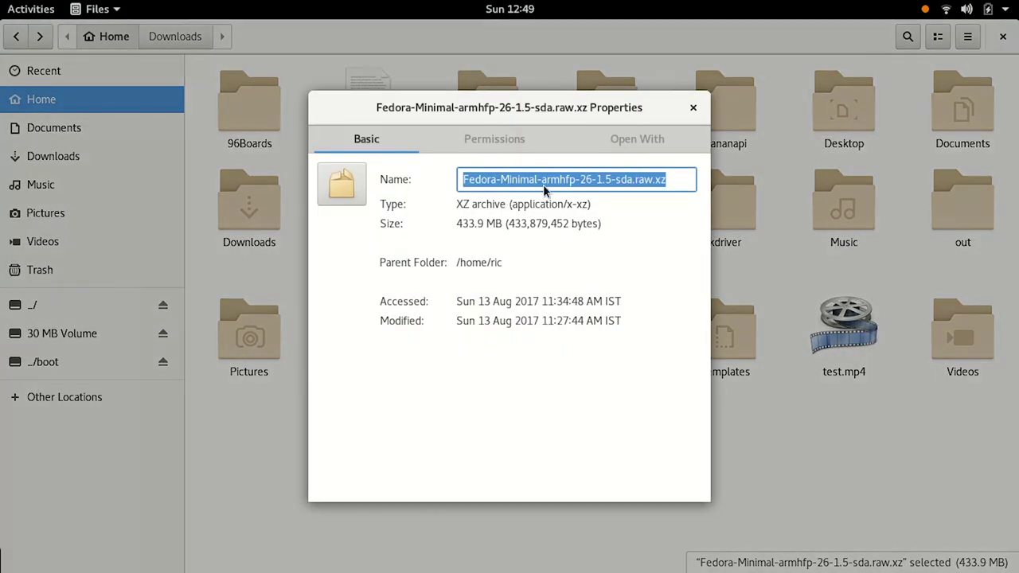
right_click(545, 188)
click(562, 220)
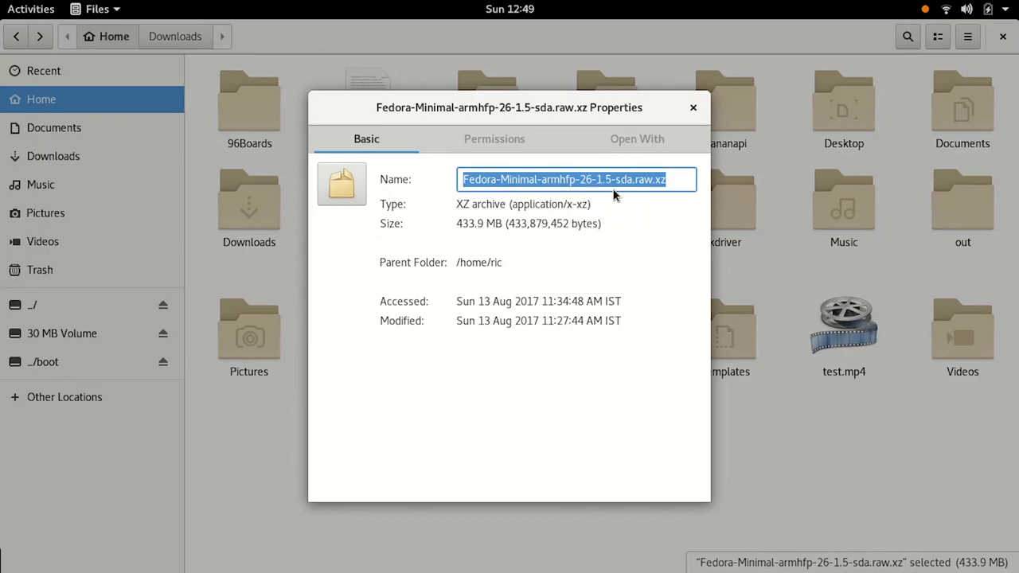
click(693, 108)
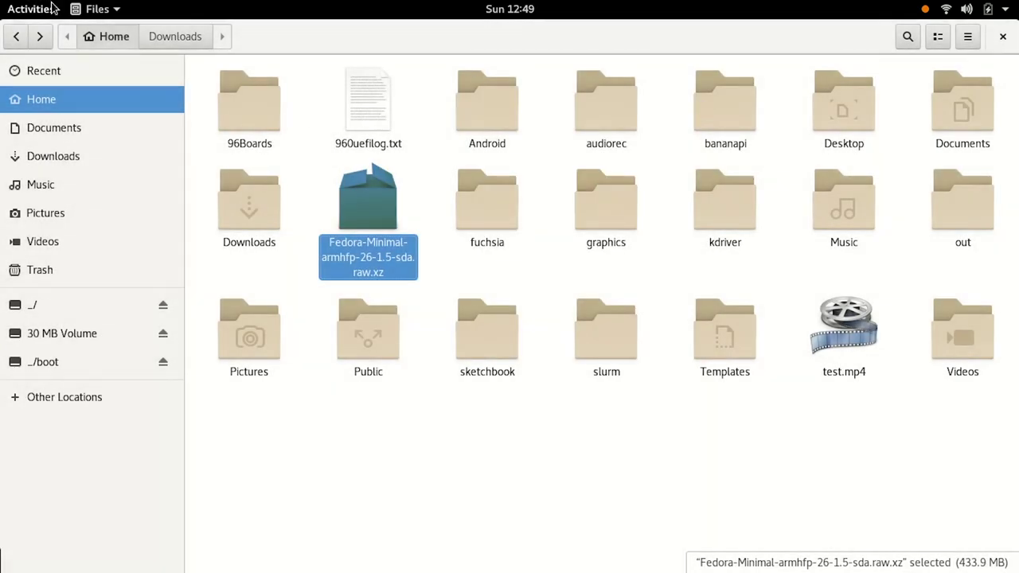
- Return to Tilix terminal 2 and paste Fedora-Minimal-armhfp-26-1.5-sda.raw.xz as the --image value
mouse_move(1, 1)
click(623, 460)
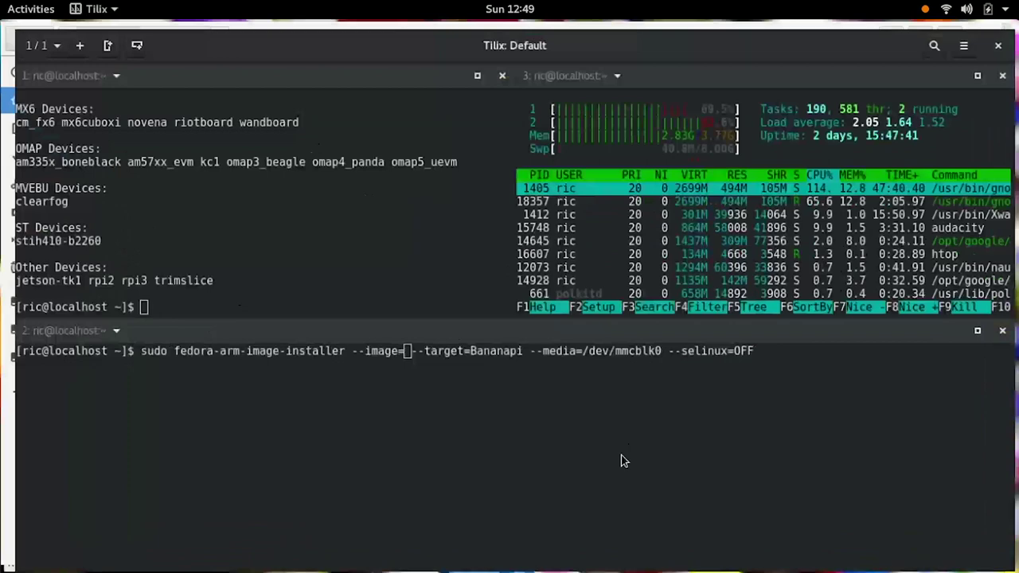
key(ctrl+shift+v)
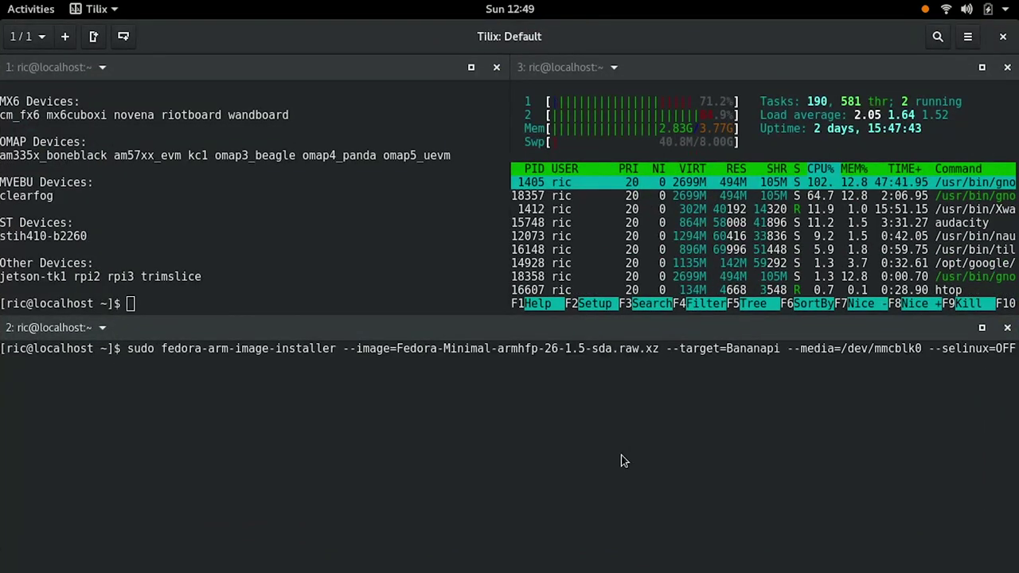
- Replace the --target value Bananapi with rpi3 in the fedora-arm-image-installer command
key(Right)
key(Right)
key(Right)
key(Right)
key(Right)
key(Right)
key(Right)
key(Right)
key(Right)
key(Right)
key(Right)
key(Right)
key(Right)
key(Right)
key(Right)
key(Right)
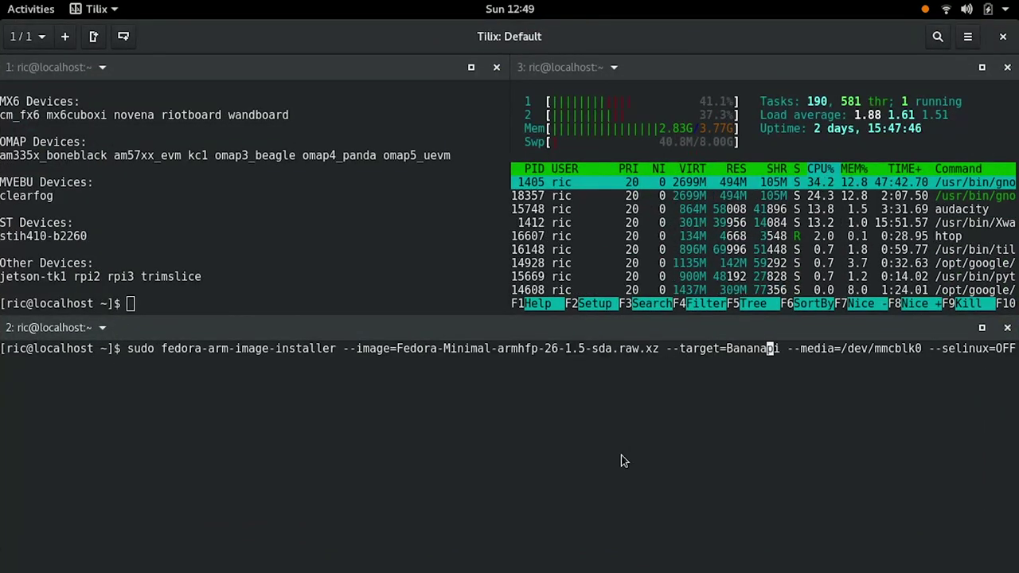
key(Right)
key(Delete)
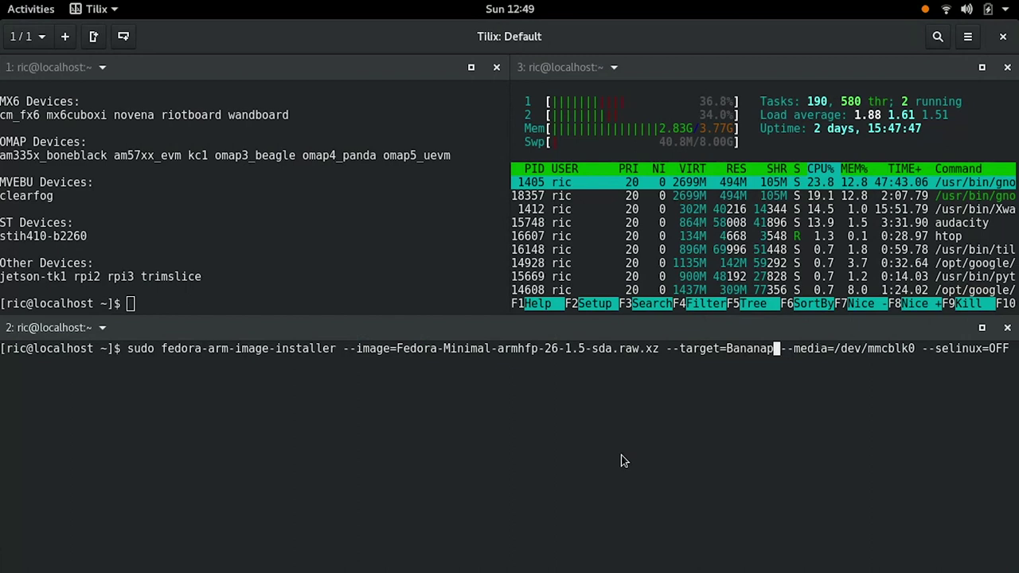
key(BackSpace)
key(BackSpace)
key(BackSpace)
key(BackSpace)
key(BackSpace)
key(BackSpace)
key(BackSpace)
text(rp)
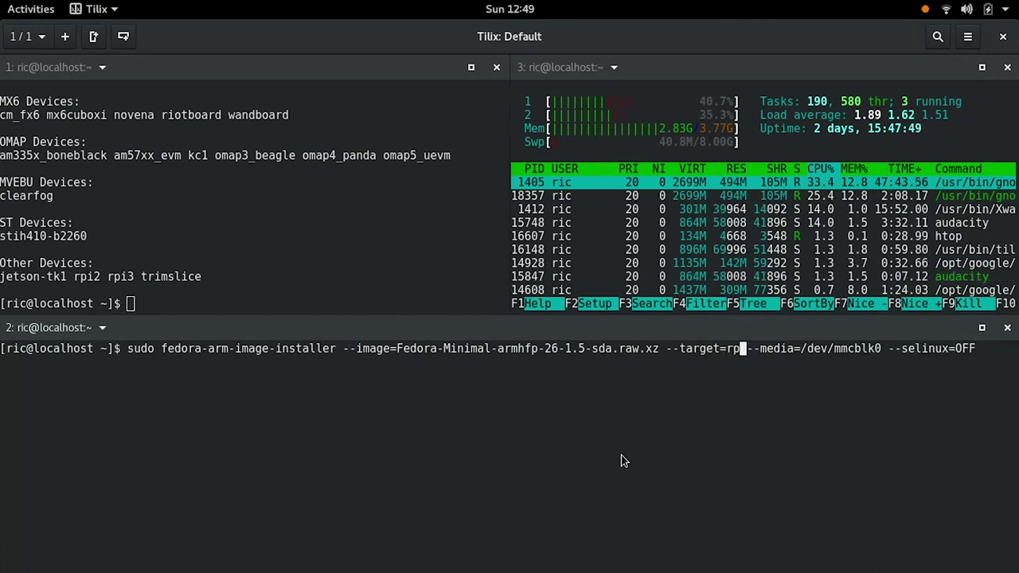
text(i3)
- Change the command's --media device to /dev/sdb
key(Right)
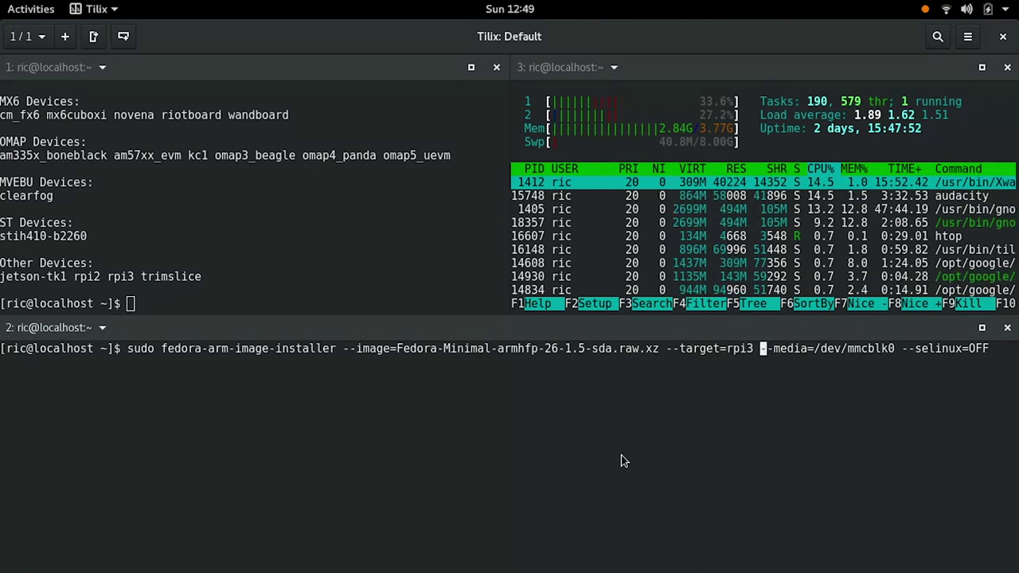
key(Right)
key(Right)
key(Right)
key(Right)
key(Right)
key(Right)
key(Right)
key(Right)
key(Right)
key(Right)
key(Right)
key(Right)
key(Right)
key(Right)
key(Right)
key(Right)
key(Right)
key(Right)
key(Delete)
key(Delete)
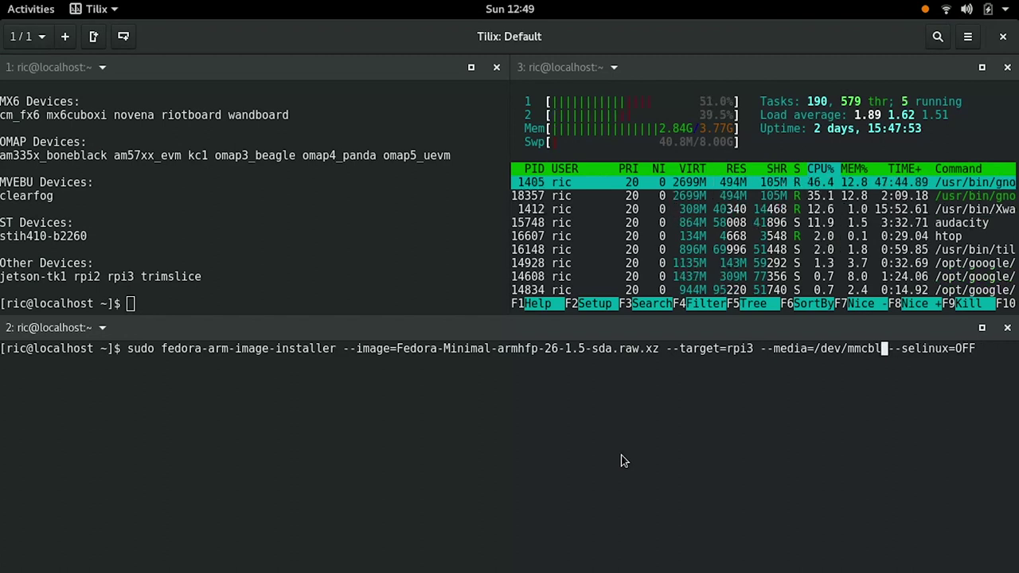
key(BackSpace)
key(BackSpace)
key(BackSpace)
key(BackSpace)
key(BackSpace)
text(sdb)
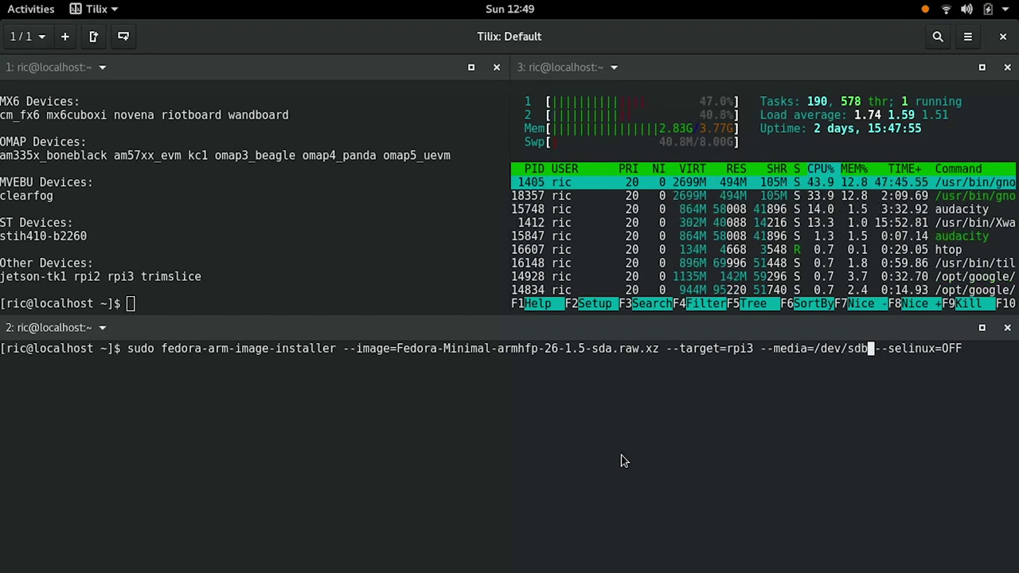
- Set the command's --selinux option to ON
key(Right)
key(Right)
key(Right)
key(Right)
key(Right)
key(Right)
key(Right)
key(Right)
key(Right)
key(Right)
key(Right)
key(Right)
key(Right)
key(Right)
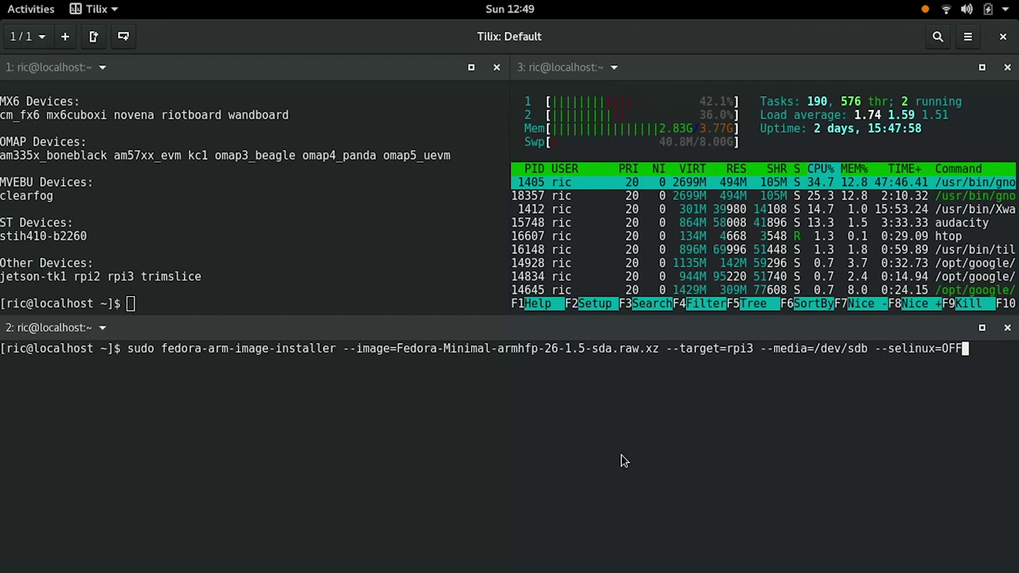
key(BackSpace)
key(BackSpace)
key(BackSpace)
text(ON)
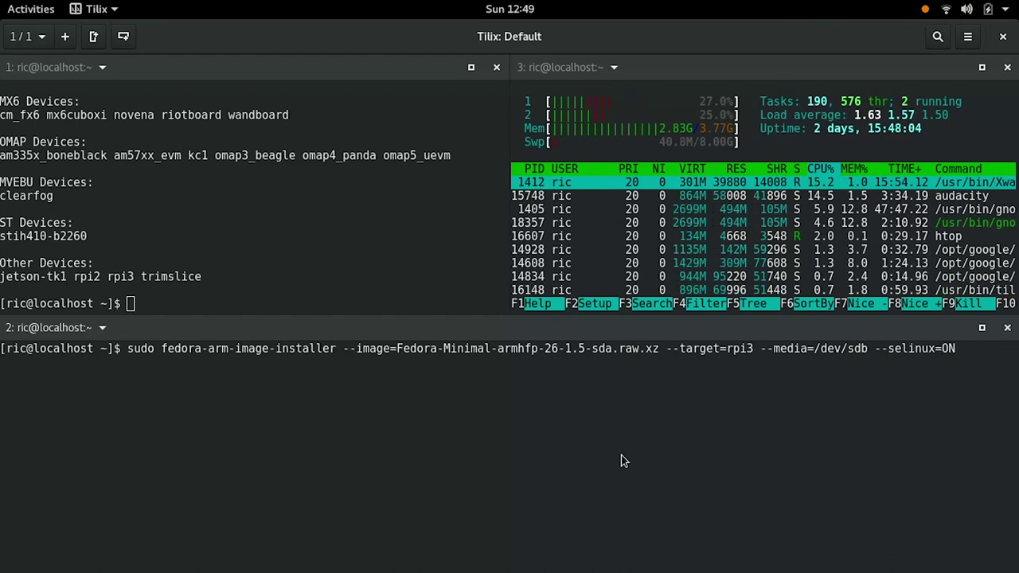
- Run the installer command with the sudo password and answer YES to proceed with writing the image
key(Return)
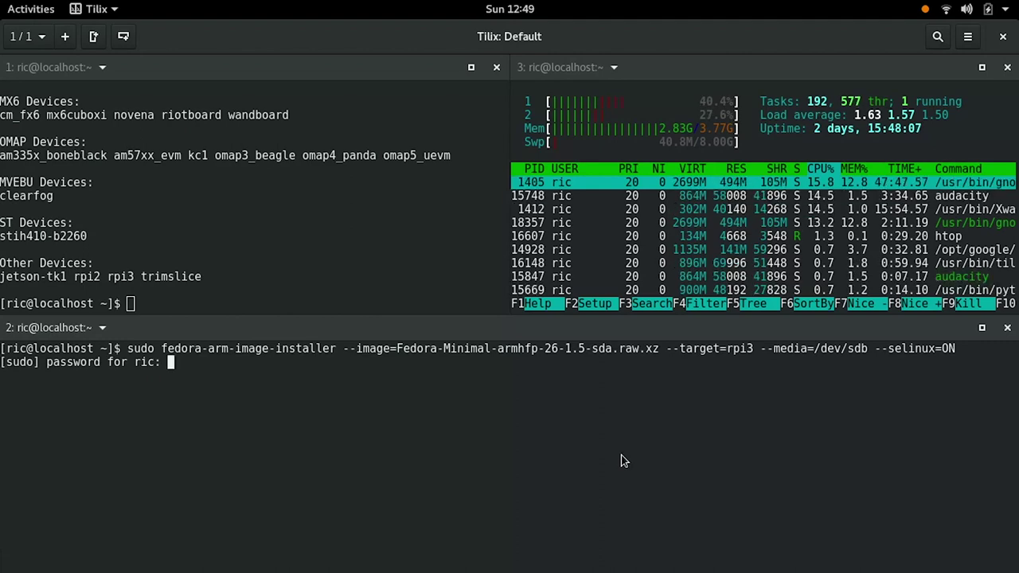
key(Return)
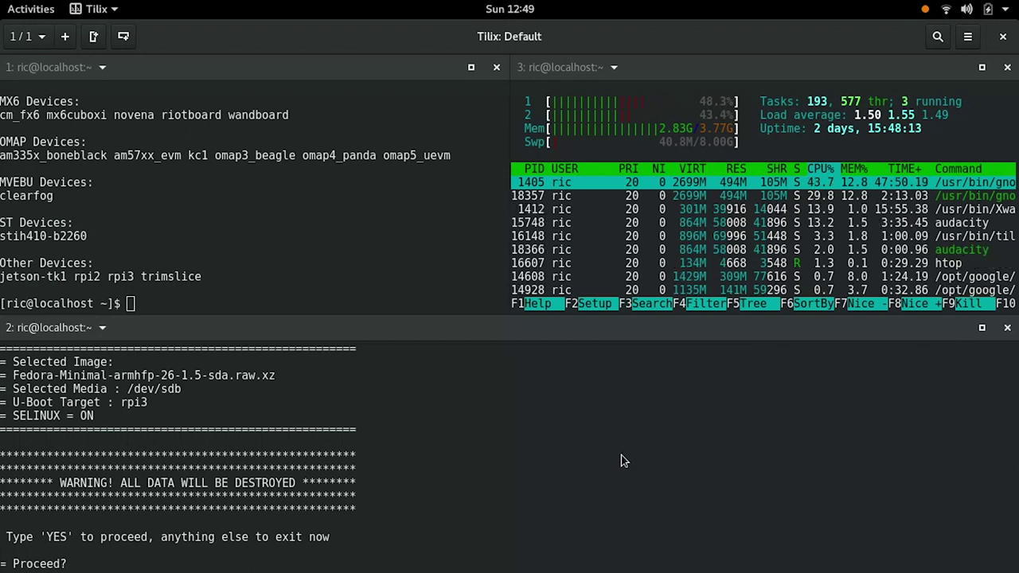
text(YES)
key(Return)
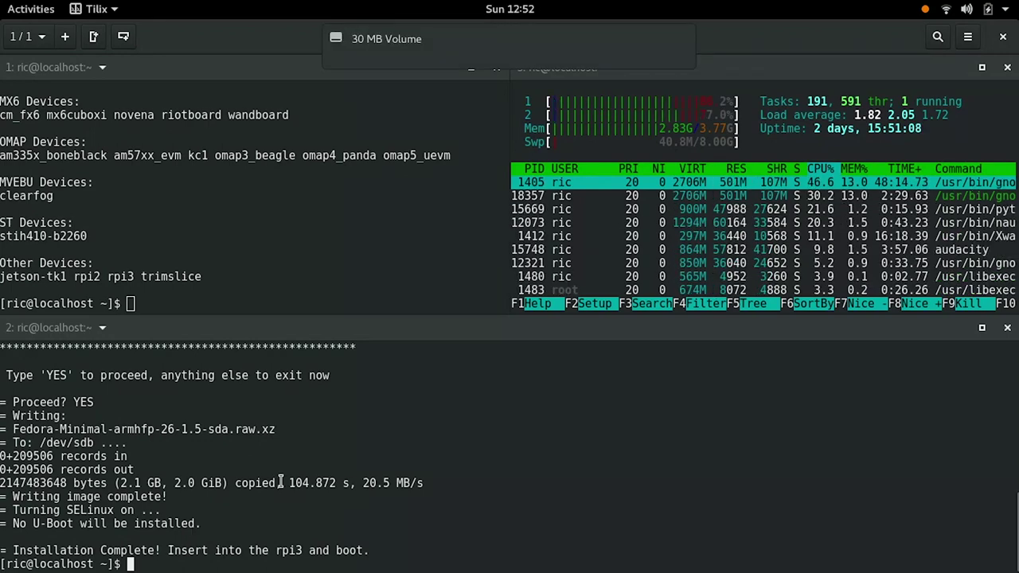
- Recall the last fedora-arm-image-installer command and change its --target value to Bananapi
key(Up)
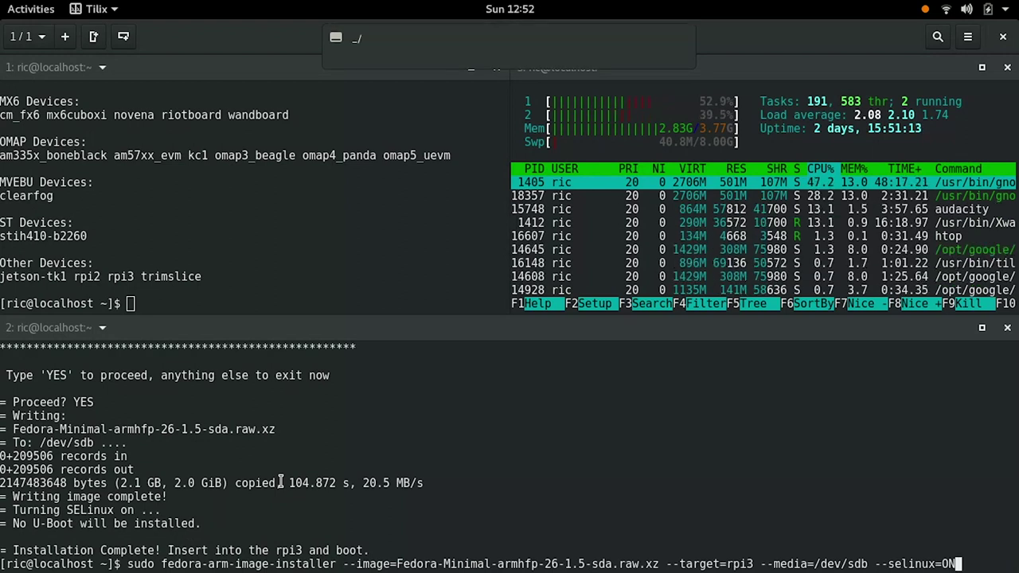
key(Left)
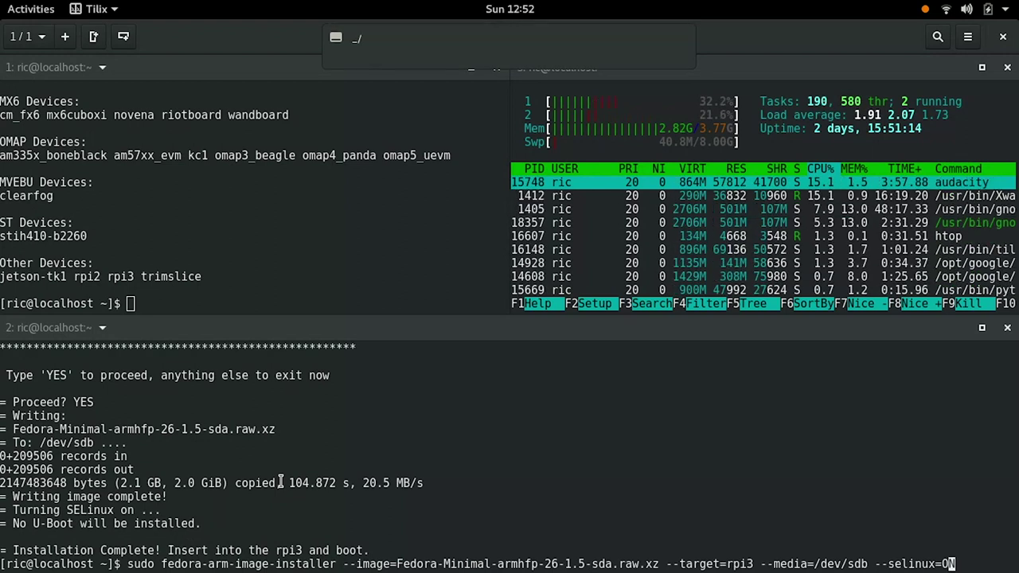
key(Left)
key(Left)
key(Left)
key(Left)
key(Left)
key(Left)
key(Left)
key(Left)
key(Left)
key(Left)
key(Left)
key(Left)
key(Left)
key(Left)
key(Left)
key(Left)
key(Left)
key(Left)
key(Left)
key(Left)
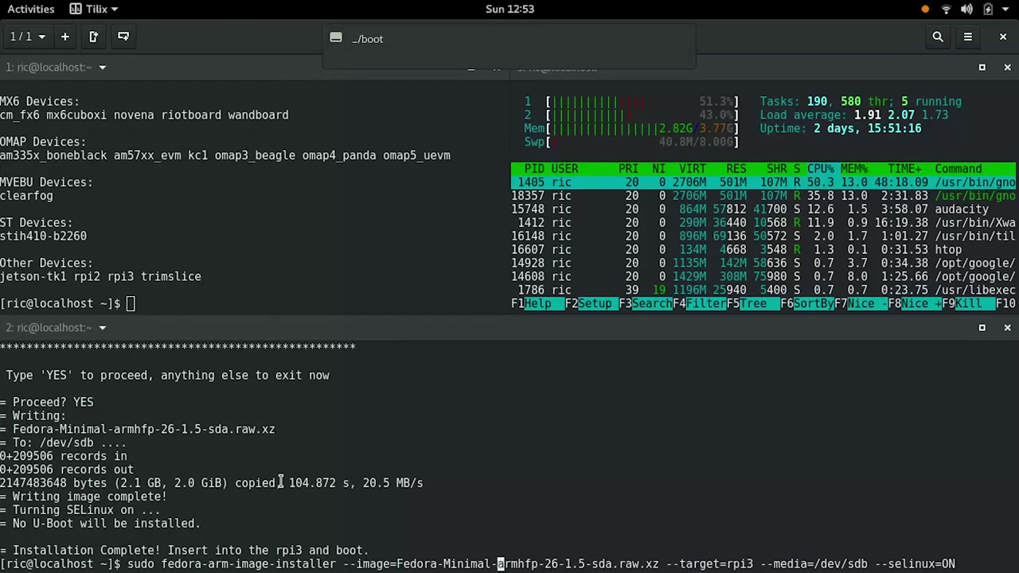
key(Left)
key(Left)
key(Left)
key(Left)
key(Left)
key(Left)
key(Left)
key(Left)
key(Left)
key(Left)
key(Left)
key(Left)
key(Left)
key(Left)
key(Left)
key(Left)
key(Left)
key(Left)
key(Left)
key(Left)
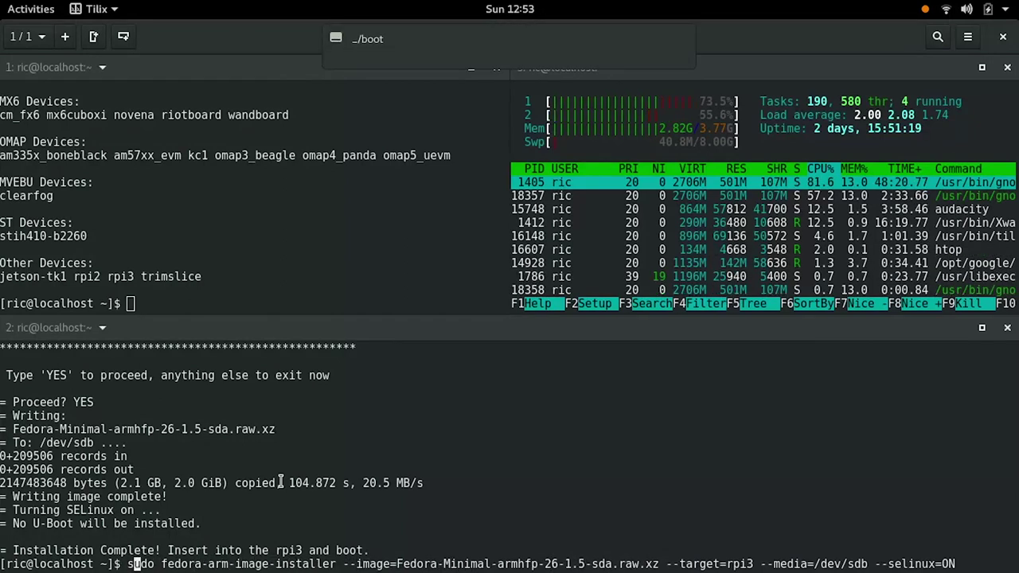
key(Right)
key(Right)
key(Right)
key(Right)
key(Right)
key(Right)
key(Right)
key(Right)
key(Right)
key(Right)
key(Right)
key(Right)
key(Right)
key(Right)
key(Right)
key(Right)
key(Right)
key(Right)
key(Right)
key(Right)
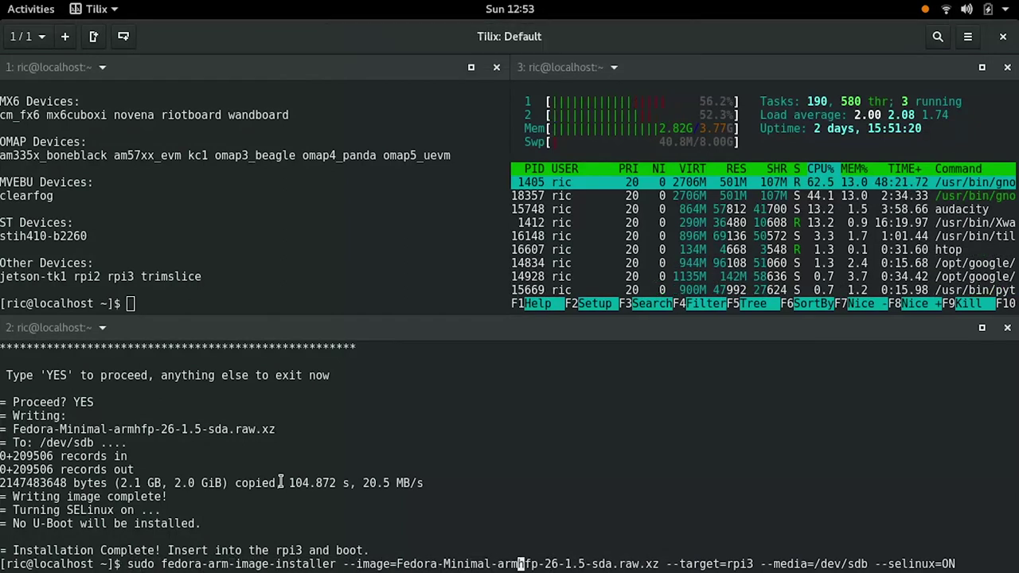
key(Right)
key(Right)
key(Right)
key(Right)
key(Right)
key(Right)
key(Right)
key(Right)
key(Right)
key(Right)
key(Right)
key(Right)
key(Right)
key(Right)
key(Right)
key(Right)
key(Right)
key(Right)
key(Right)
key(Right)
key(BackSpace)
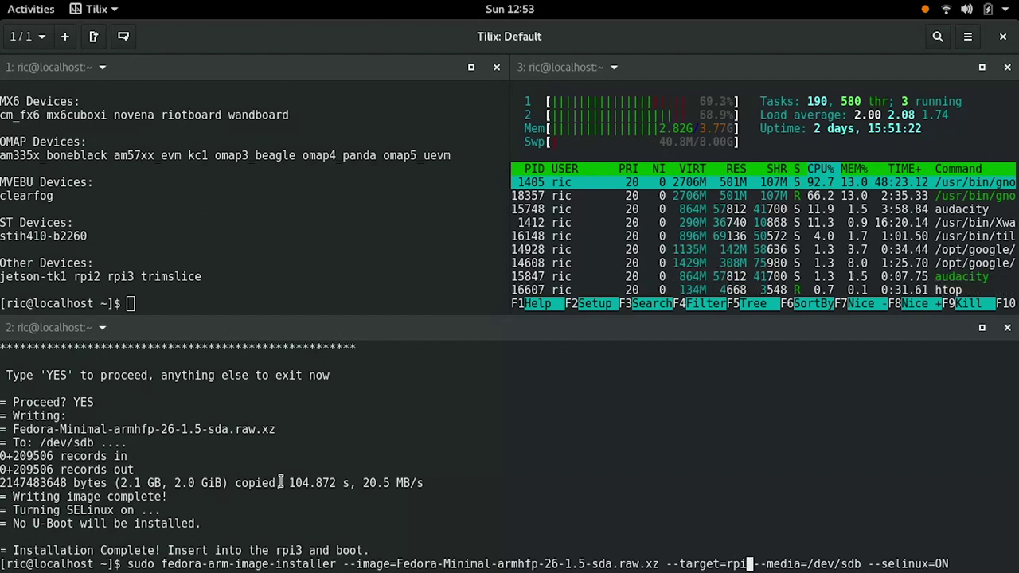
key(BackSpace)
key(BackSpace)
key(BackSpace)
text(Ba)
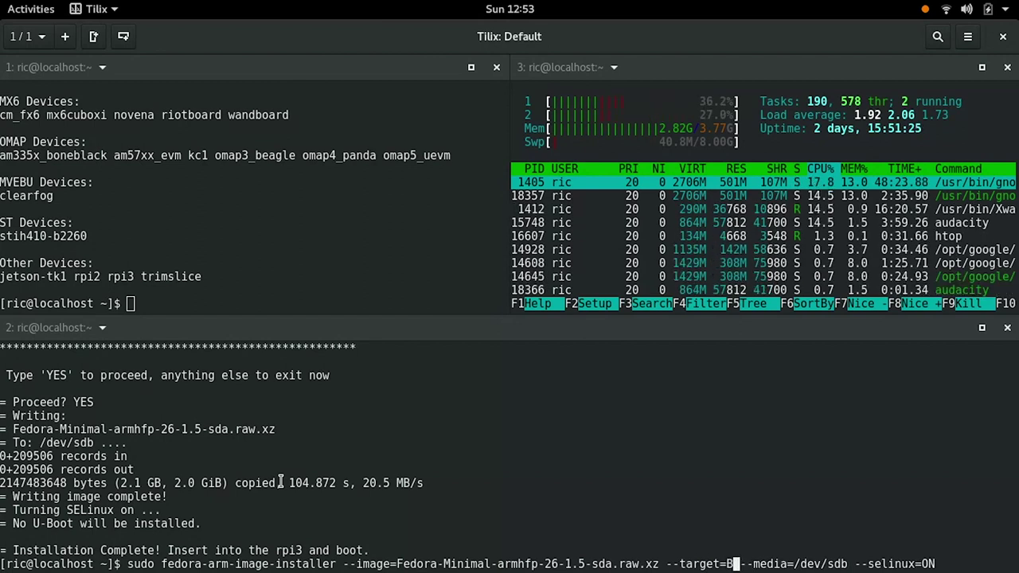
text(nanapi)
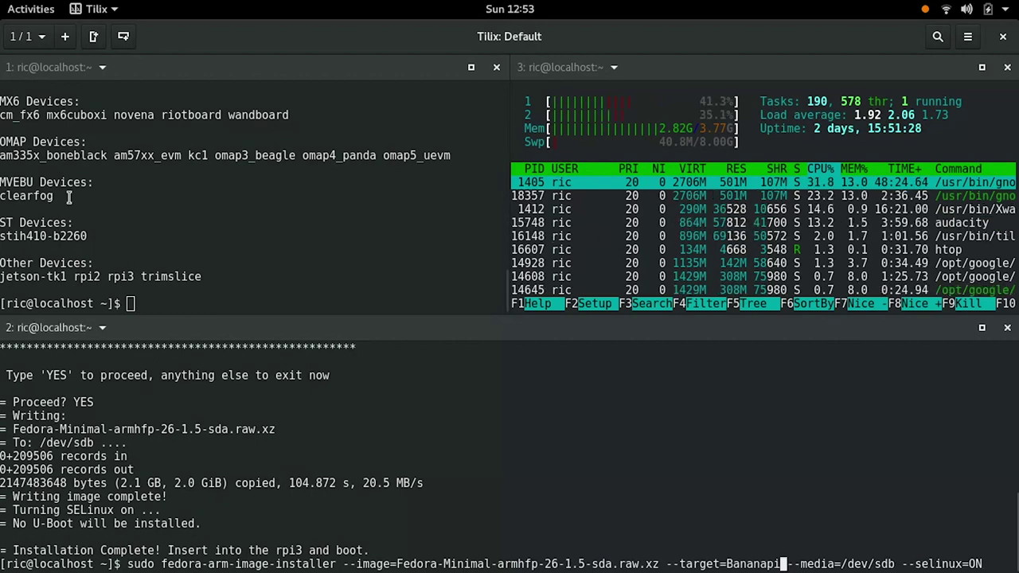
- Look up the Bananapi entry under AllWinner Devices in the supported boards list and highlight it
scroll(166, 175, up, 10)
scroll(166, 175, up, 1)
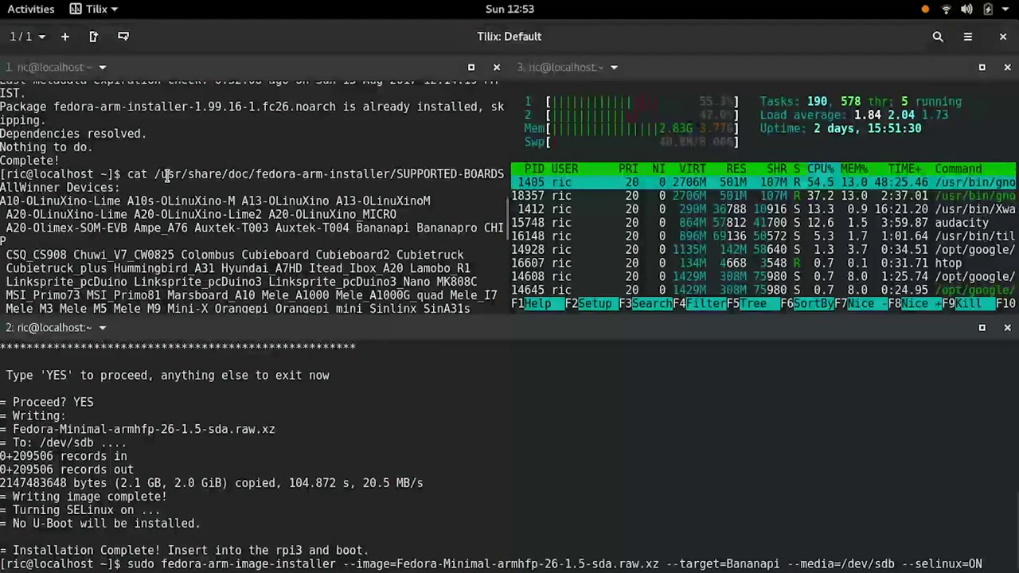
double_click(397, 229)
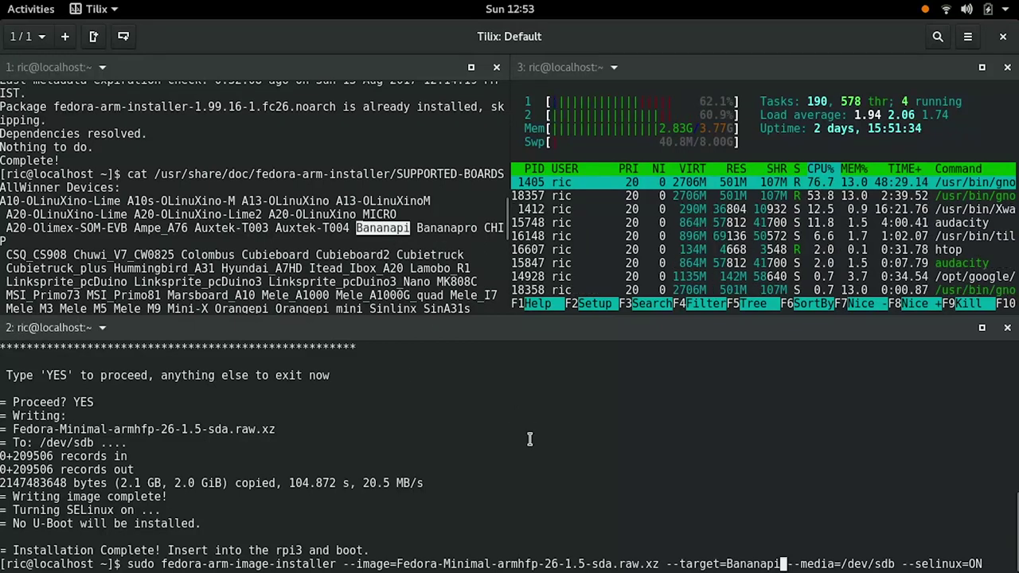
- Run the installer command for the Bananapi and answer YES to proceed with writing the image to /dev/sdb
key(Return)
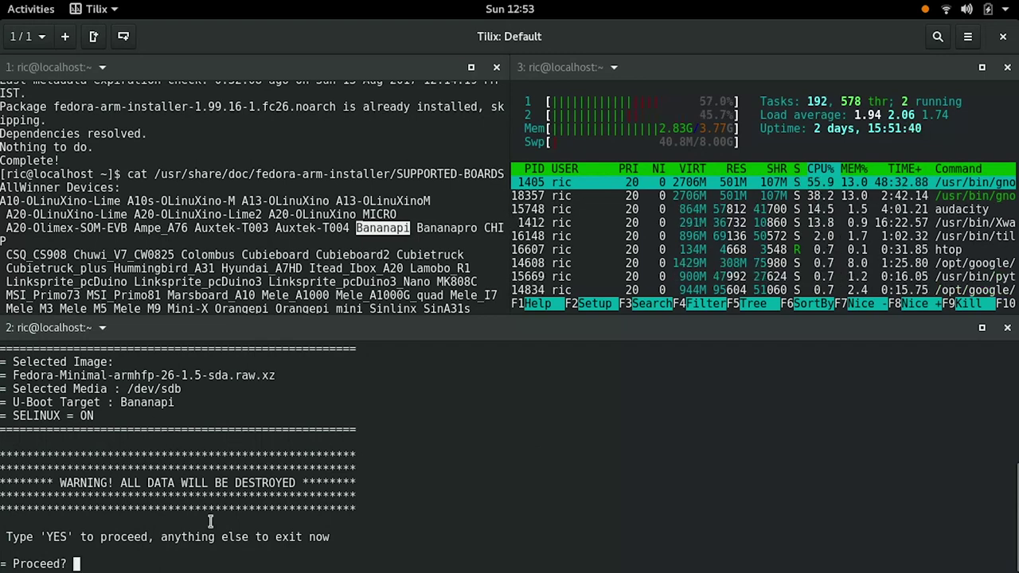
text(YES)
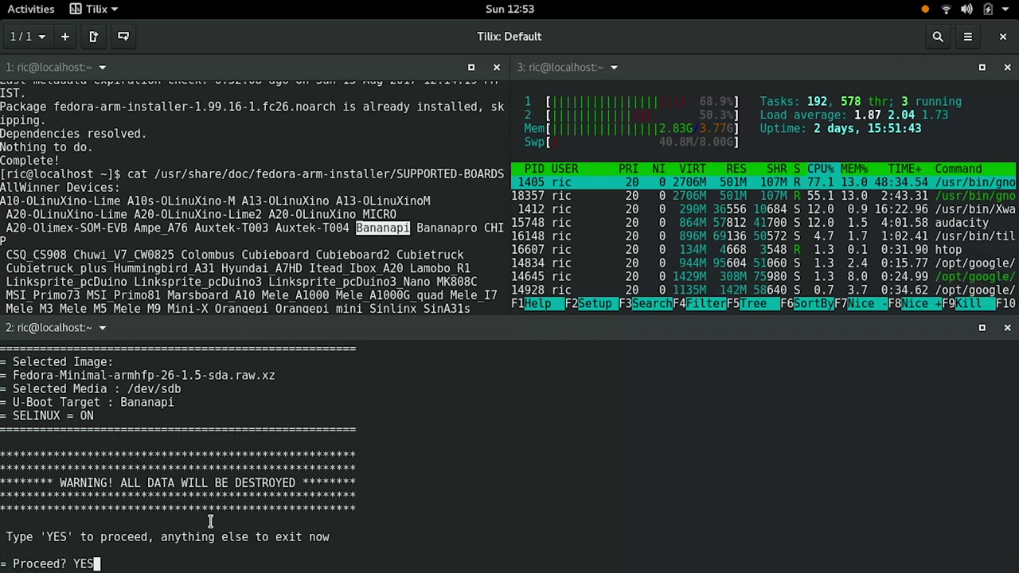
key(Return)
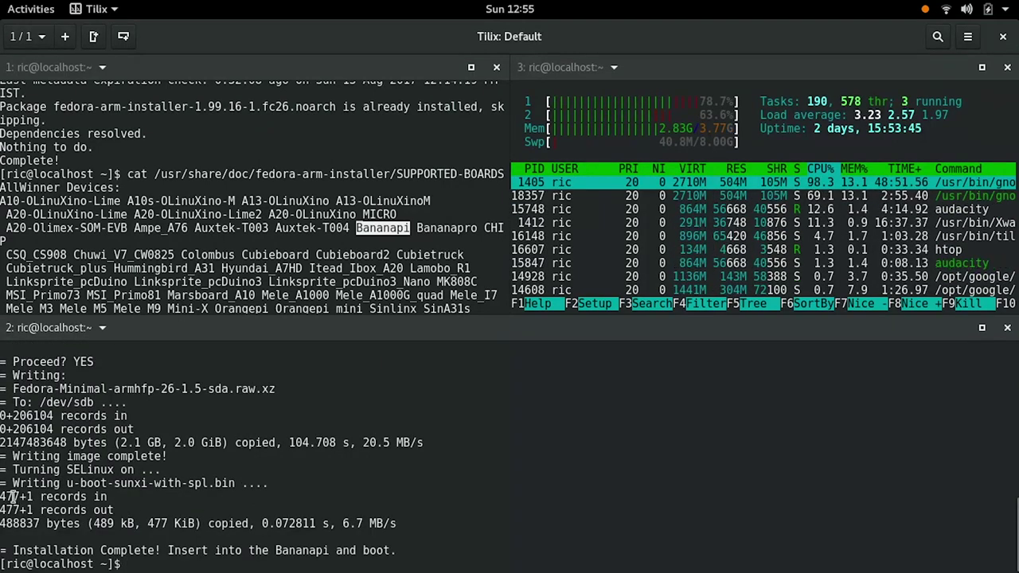
- Examine the installer output lines about writing u-boot-sunxi-with-spl.bin by highlighting them
drag(3, 483, 200, 495)
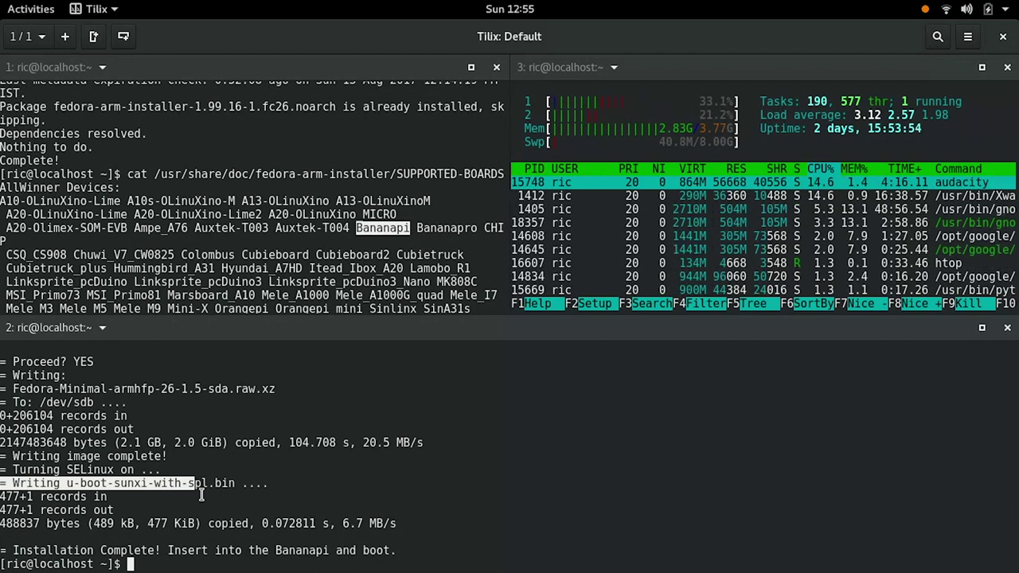
drag(201, 494, 415, 533)
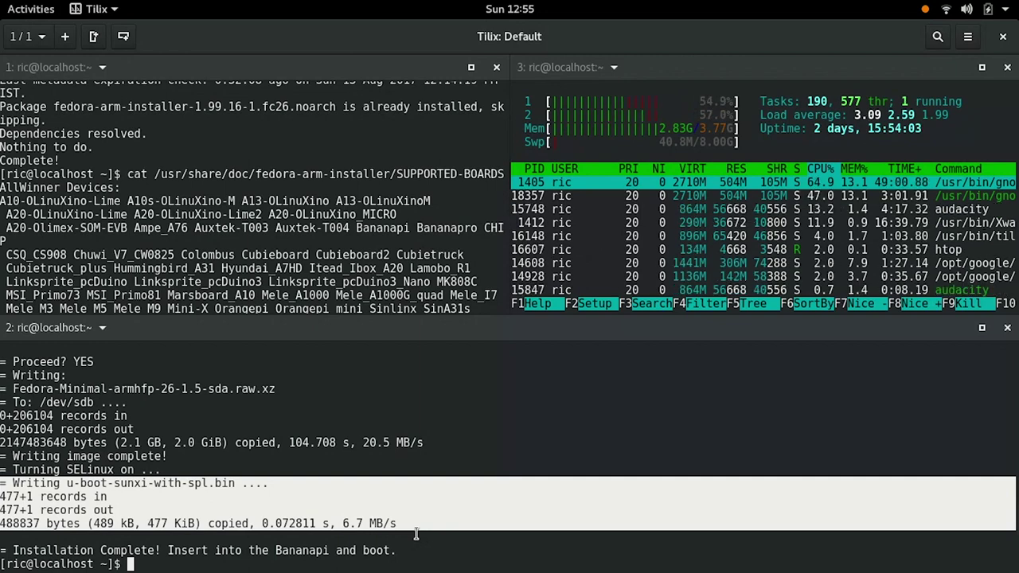
click(415, 533)
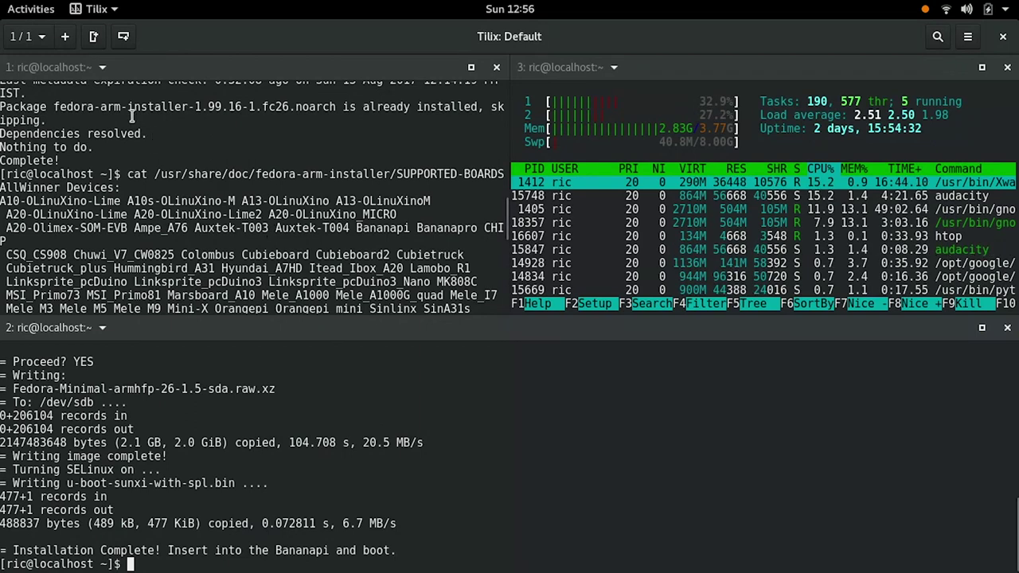
- Add a terminal pane beside the installer output and run picocom on /dev/ttyUSB0 at 115200 baud
click(101, 40)
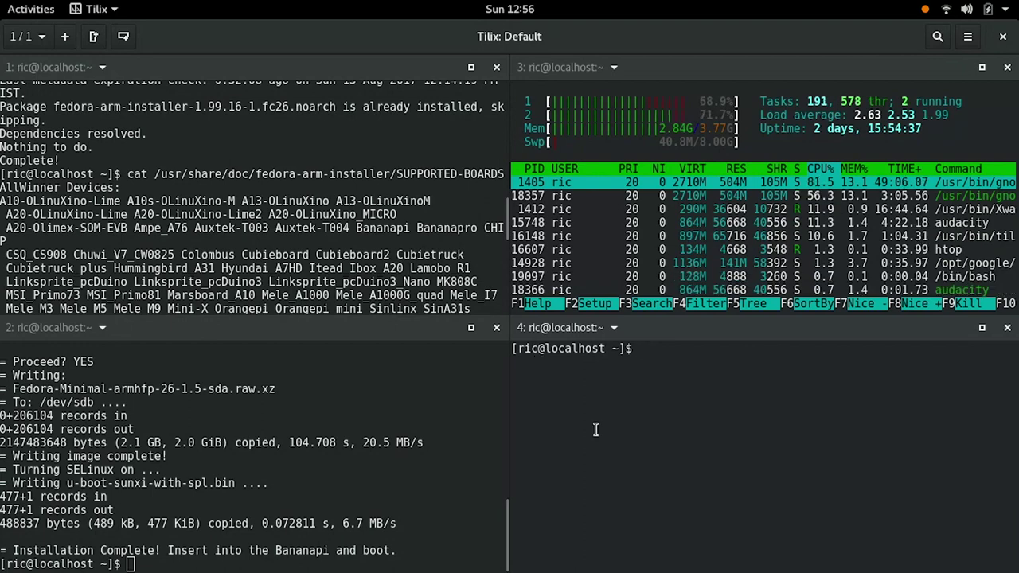
text(picocom /dev/ttyUSB0 -b 115200)
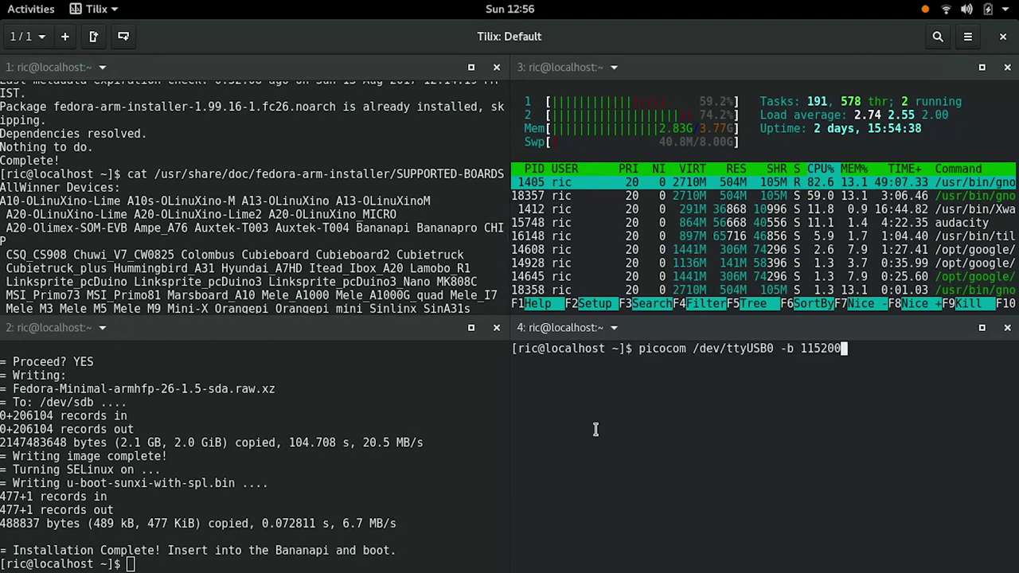
key(Return)
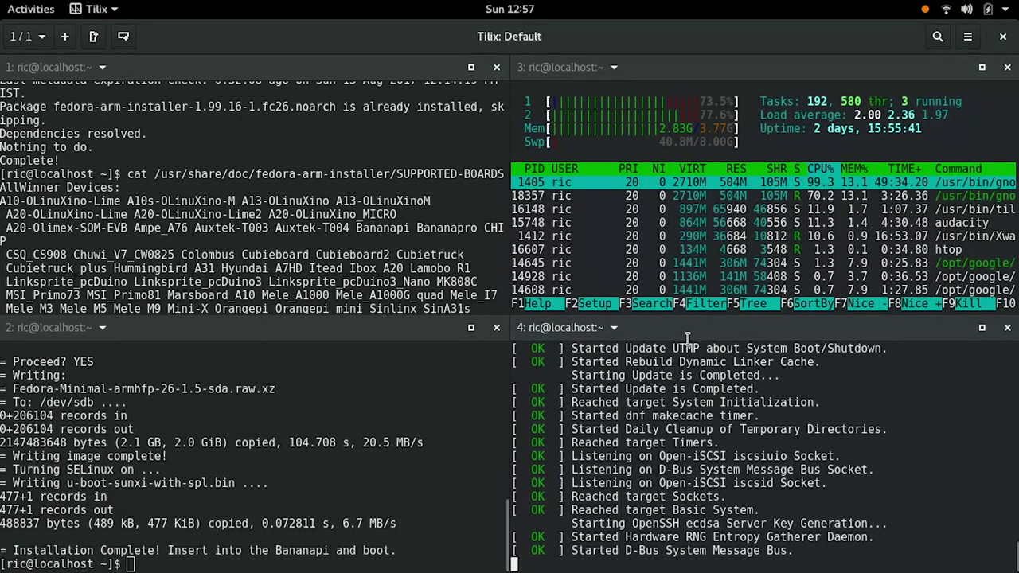
- Detach the serial console pane into its own window and maximize it
mouse_move(605, 327)
mouse_down()
mouse_move(676, 326)
mouse_move(578, 311)
mouse_move(581, 333)
mouse_move(597, 334)
mouse_up()
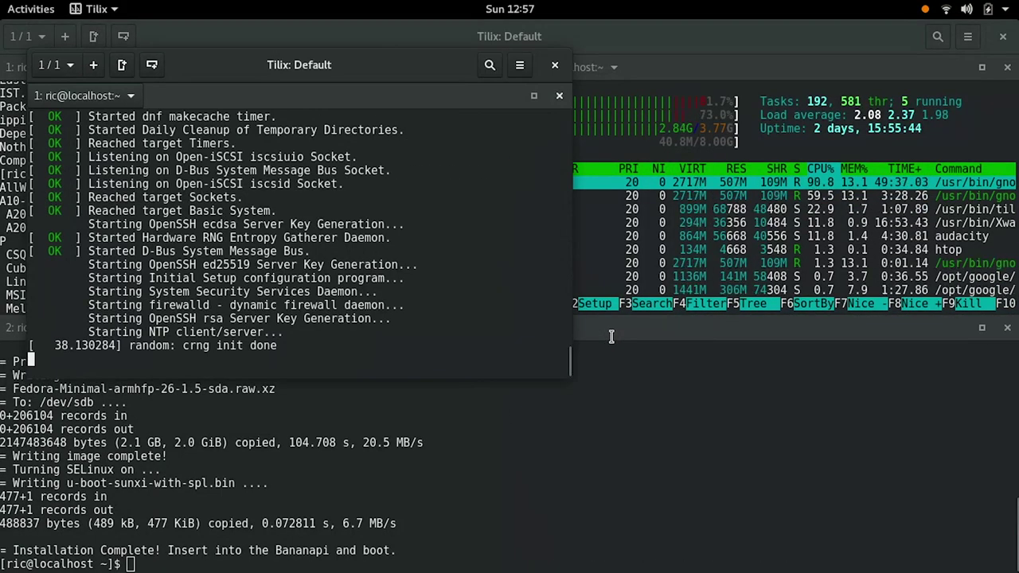
double_click(416, 75)
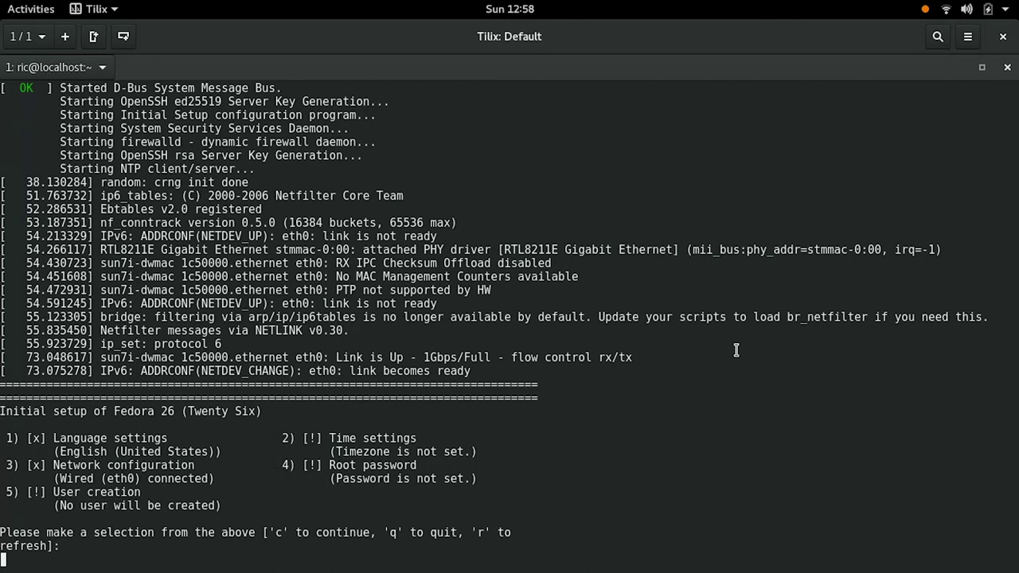
- Set the timezone to Asia/Kolkata in the time settings of the Fedora 26 initial setup
text(2)
key(Return)
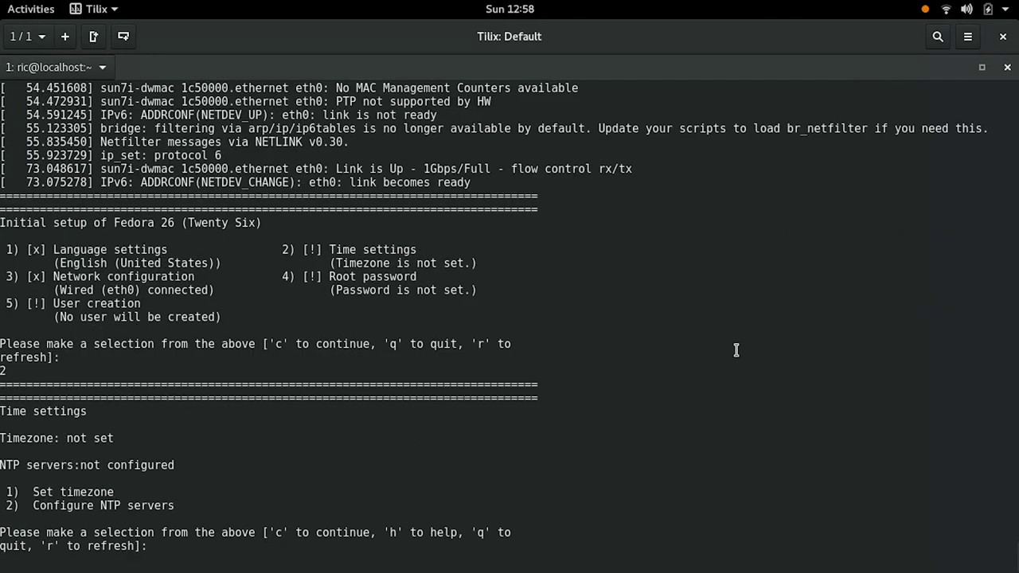
text(1)
key(Return)
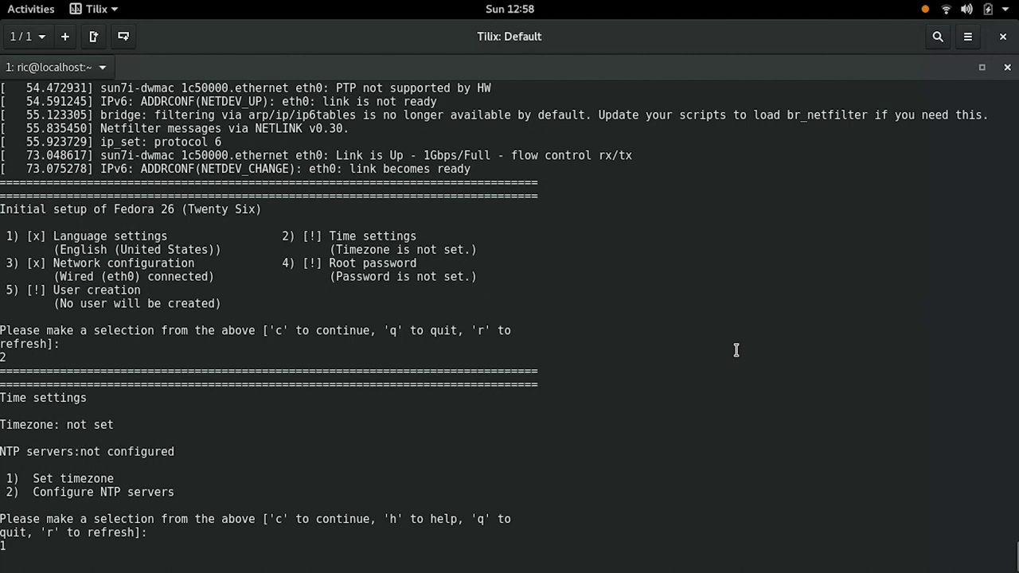
text(2)
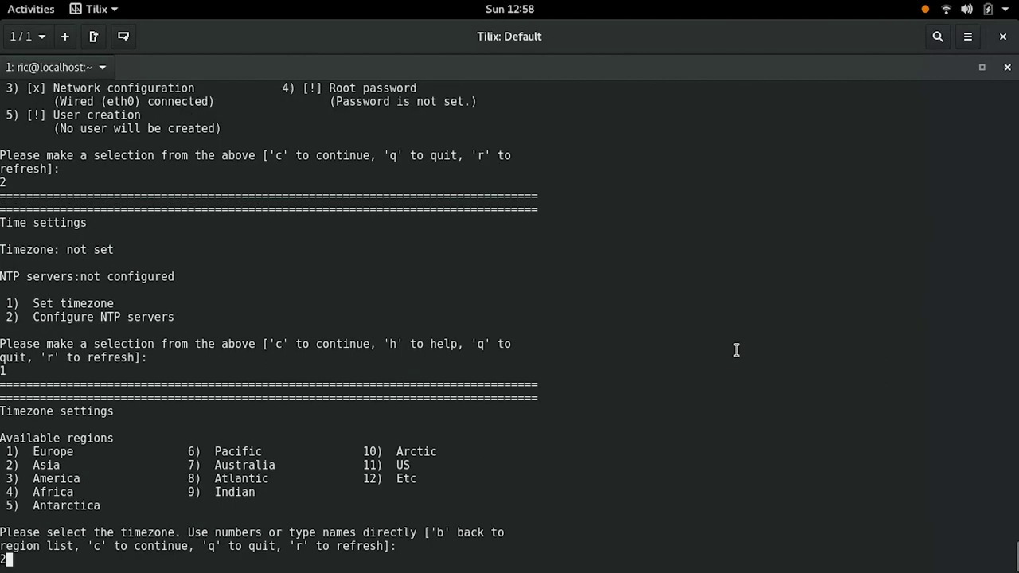
key(Return)
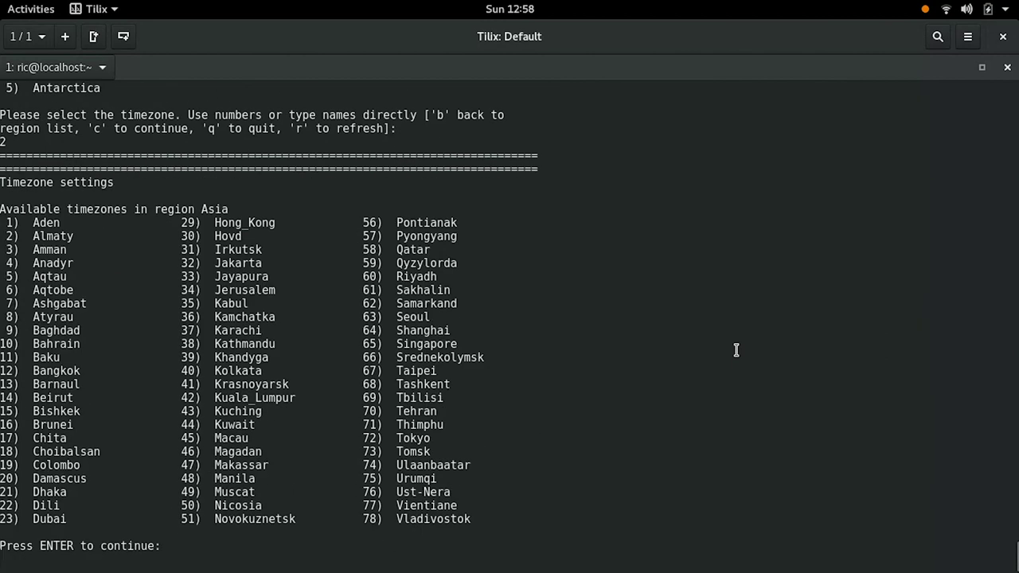
key(Return)
text(40)
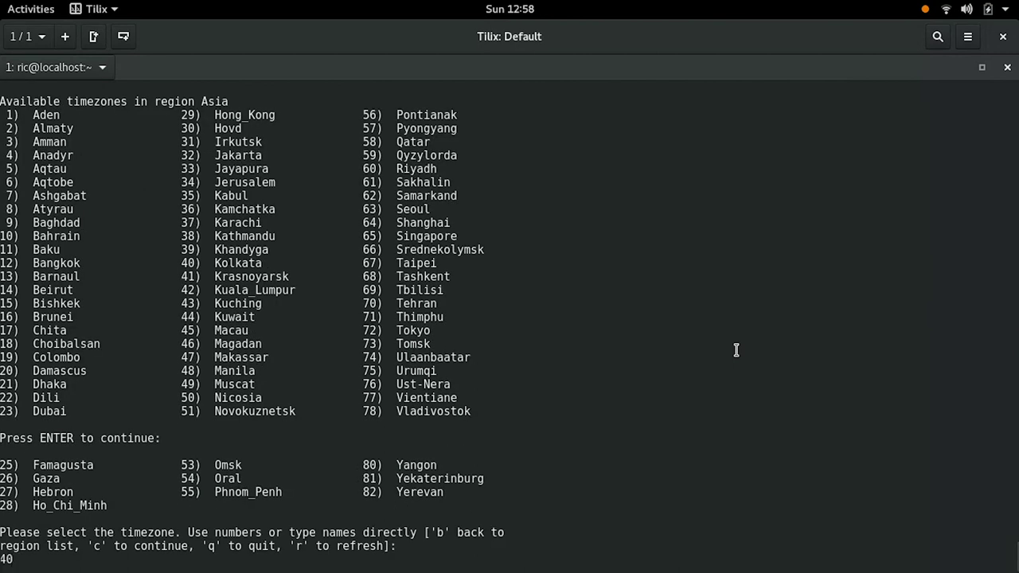
key(Return)
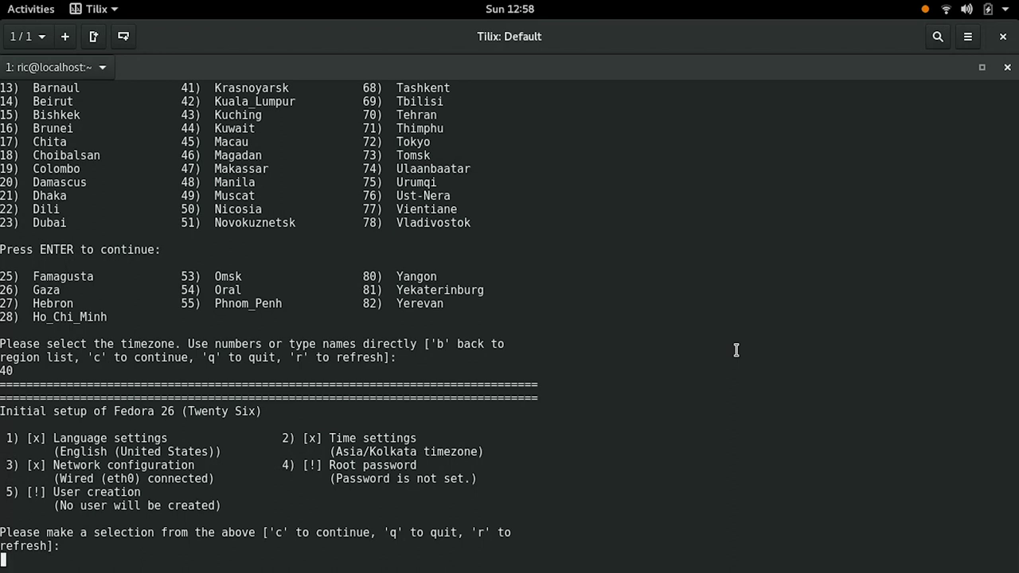
- Set the root password in the initial setup, entering and confirming the new password
text(4)
key(Return)
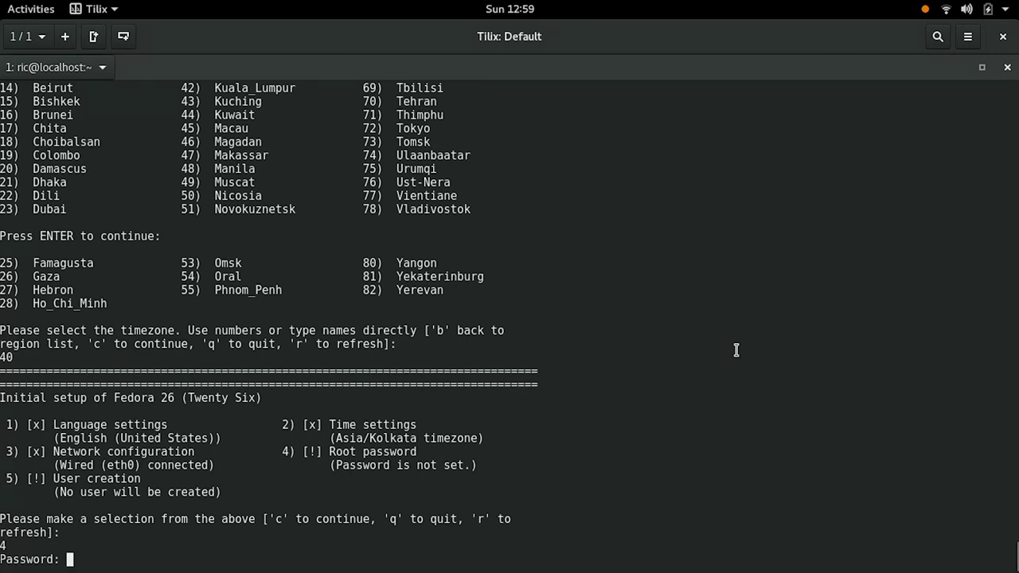
key(Return)
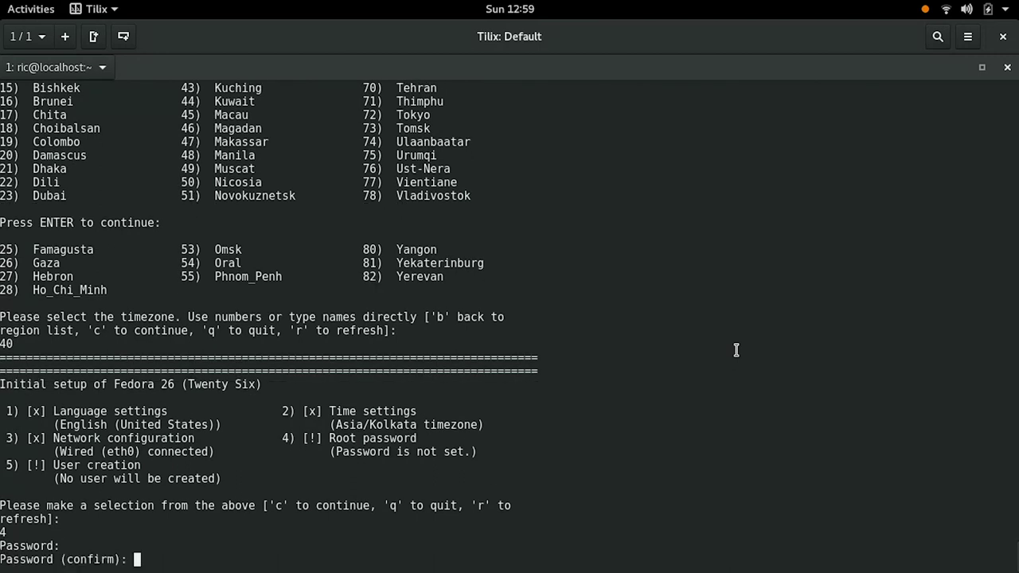
key(Return)
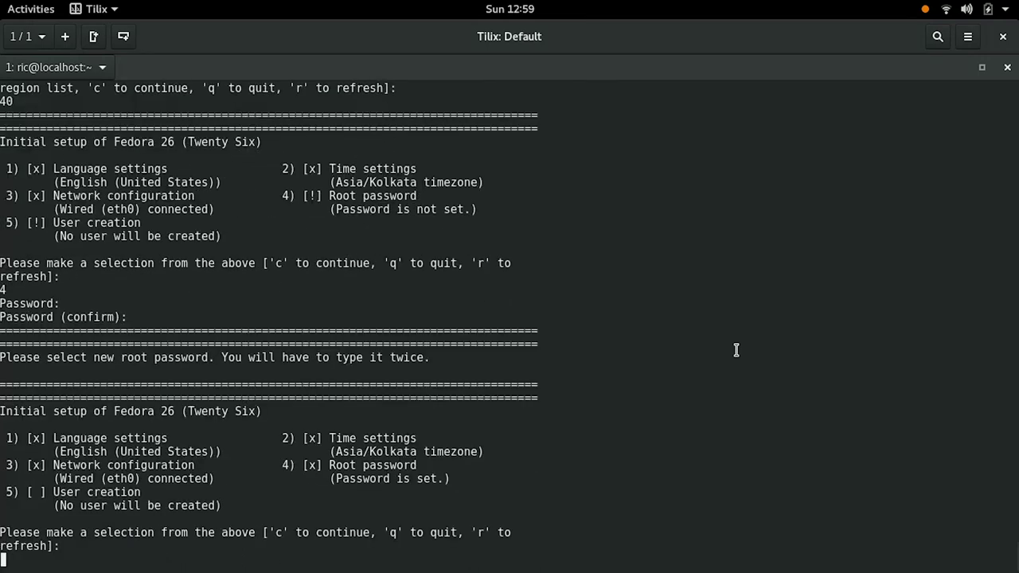
- Enable the Create user option in the initial setup's user creation
text(5)
key(Return)
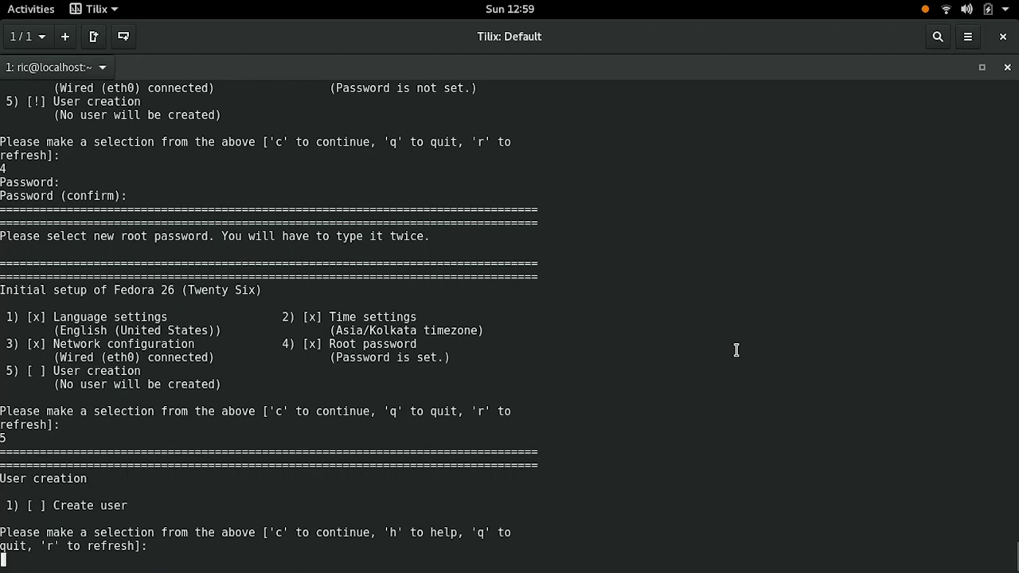
text(1)
key(Return)
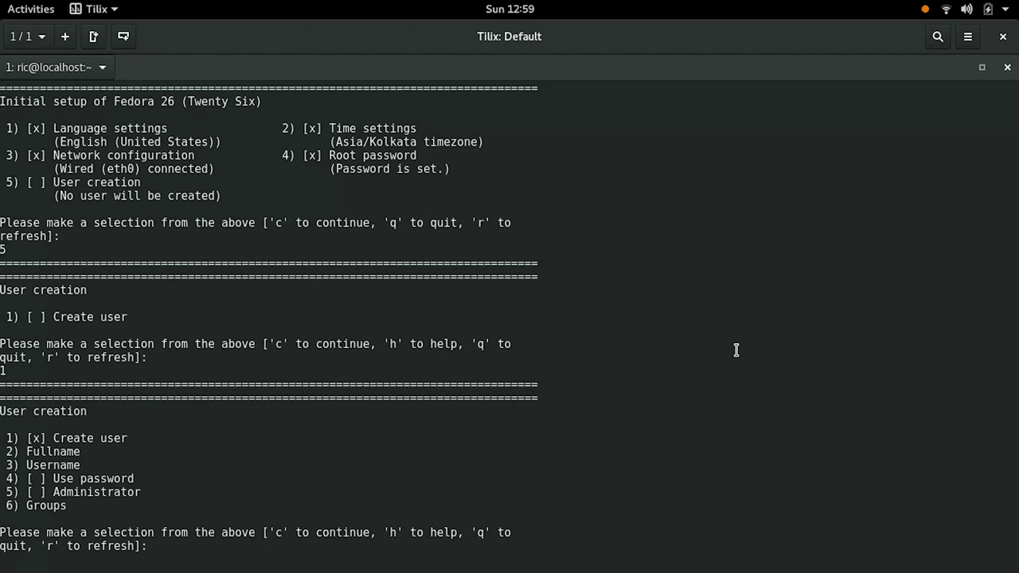
- Fill in the new account's username and enable its Use password option
text(3)
key(Return)
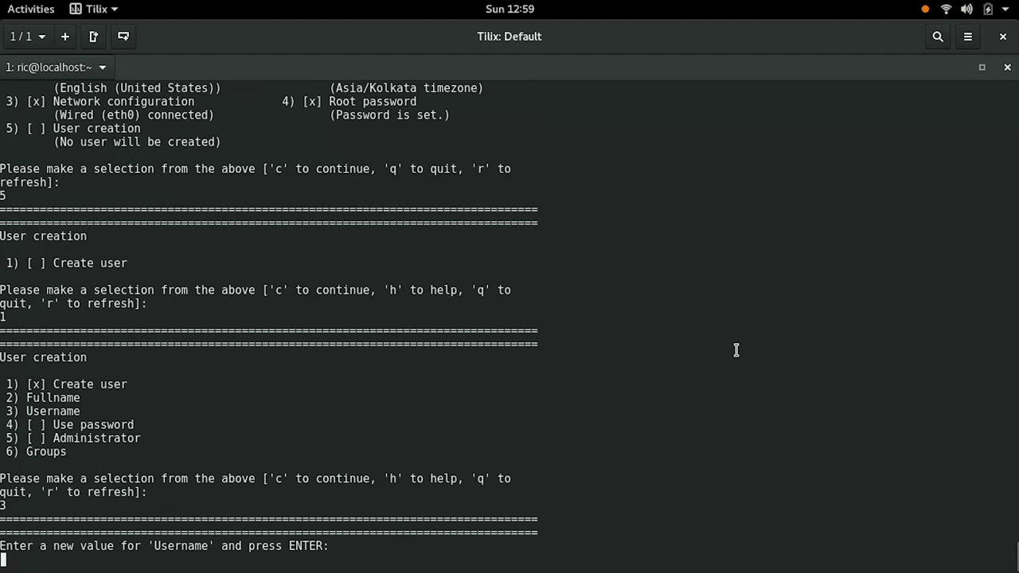
text(ric)
key(Return)
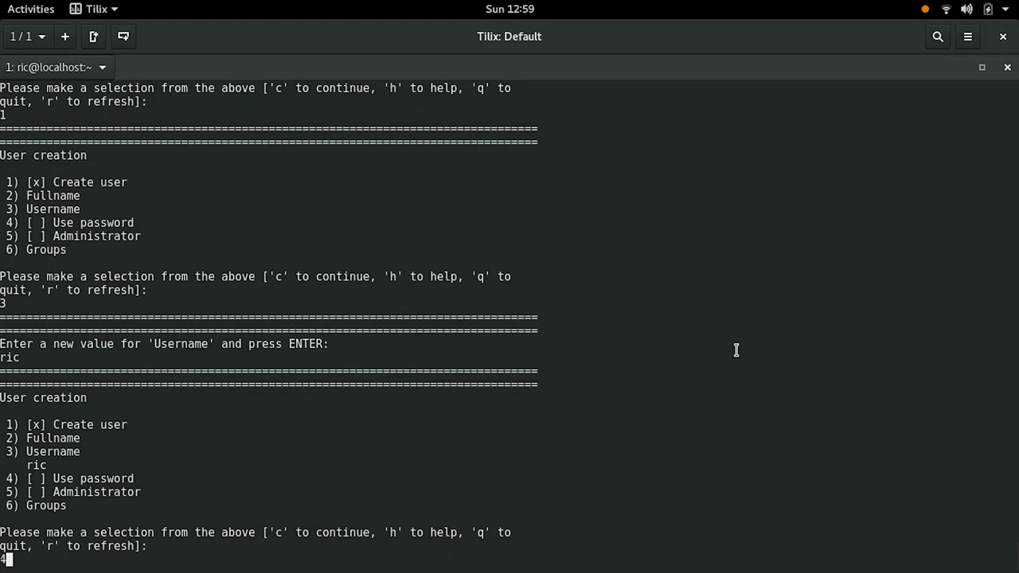
key(Return)
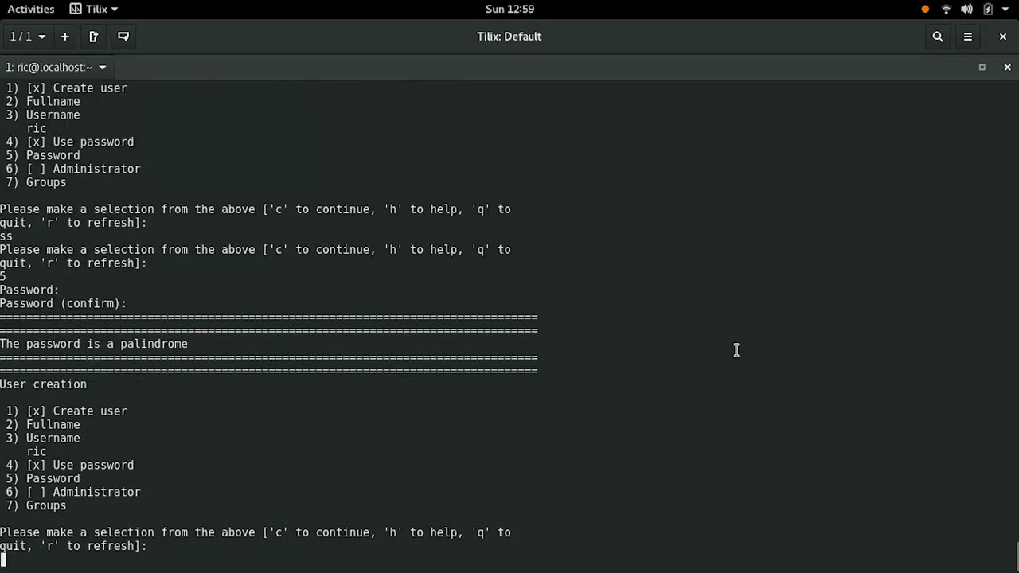
- Enable the Administrator option for the new account and return to the initial setup overview
text(6)
key(Return)
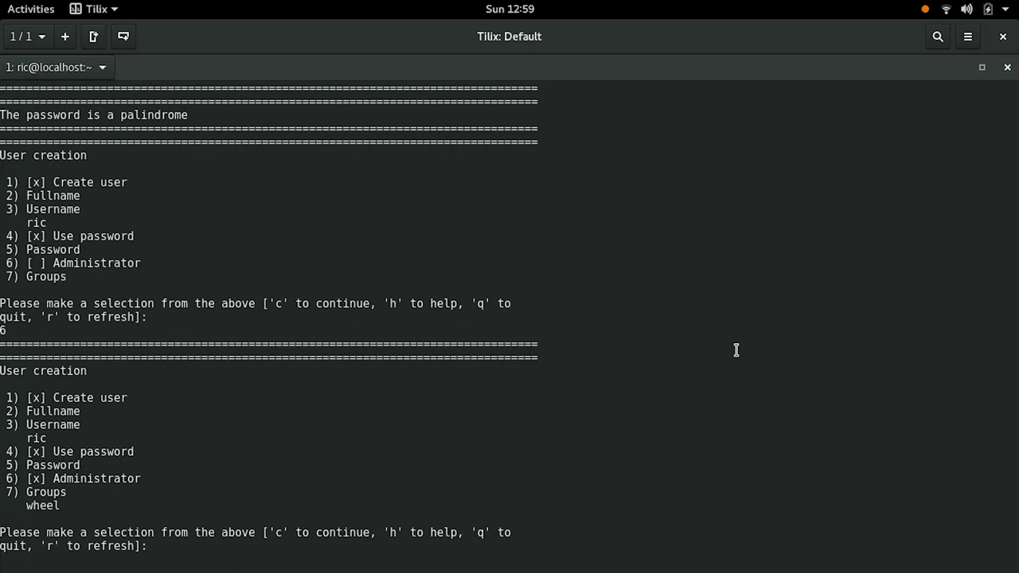
text(c)
key(Return)
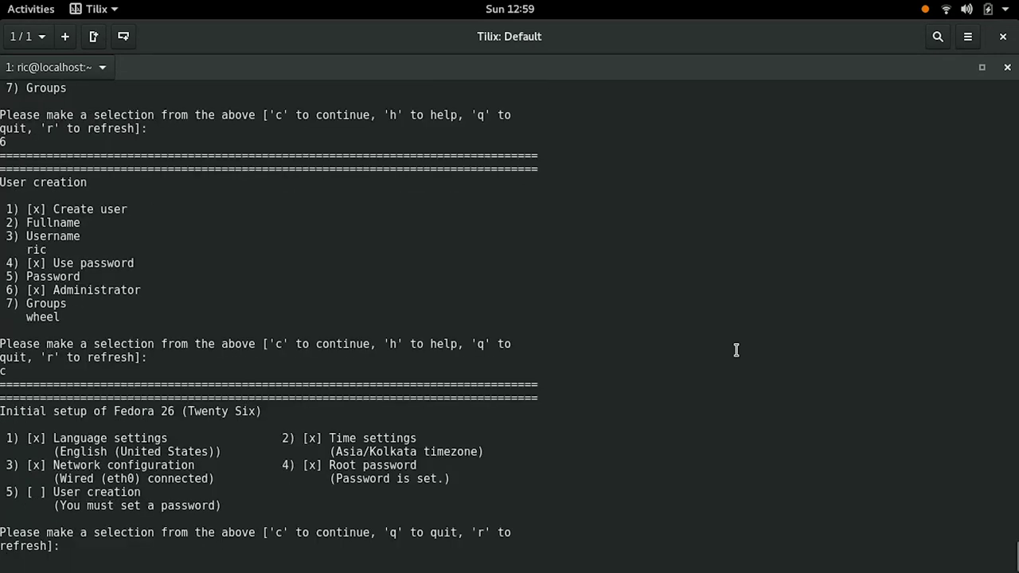
- Set and confirm the new account's password in User creation, and return to the initial setup overview
text(5)
key(Return)
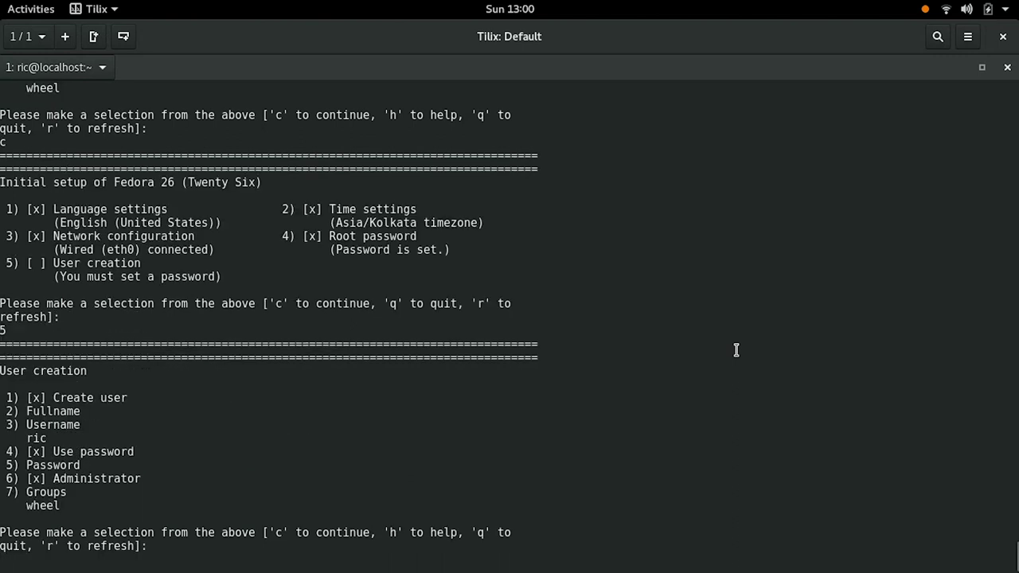
text(5)
key(Return)
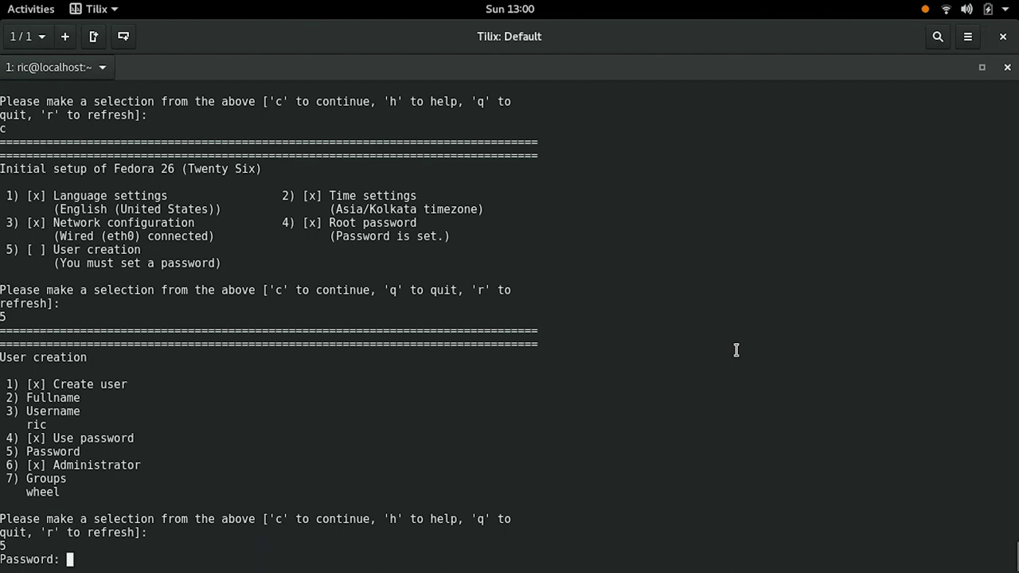
key(Return)
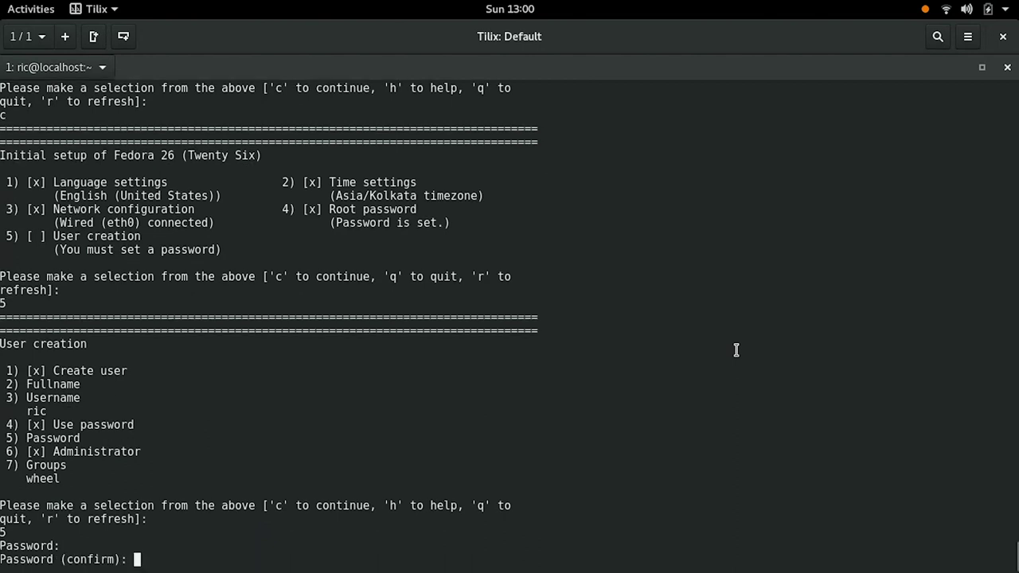
key(Return)
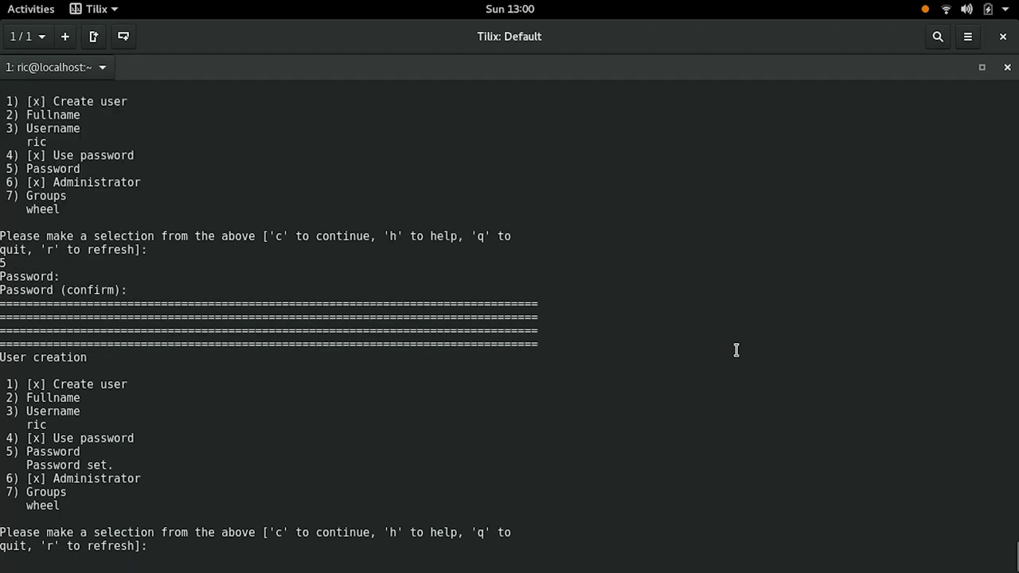
text(c)
key(Return)
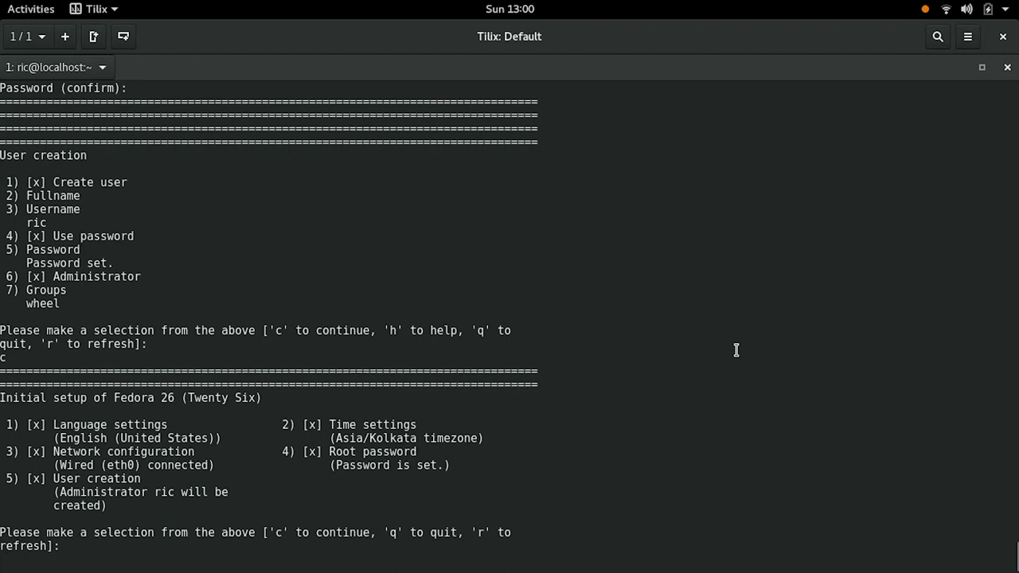
- Finish the Fedora 26 initial setup and log in on the serial console with the new account's username and password
text(c)
key(Return)
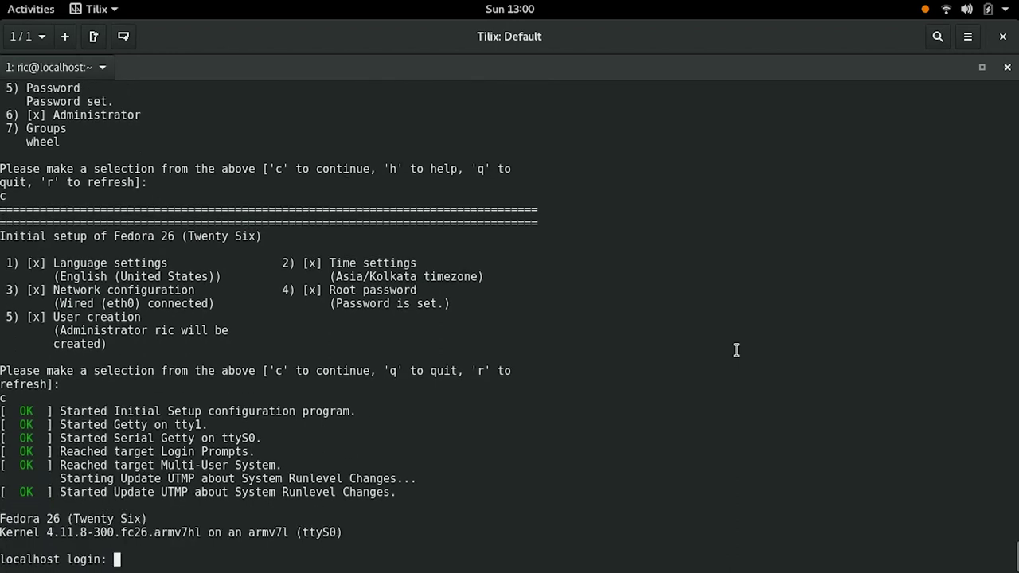
text(ric)
key(Return)
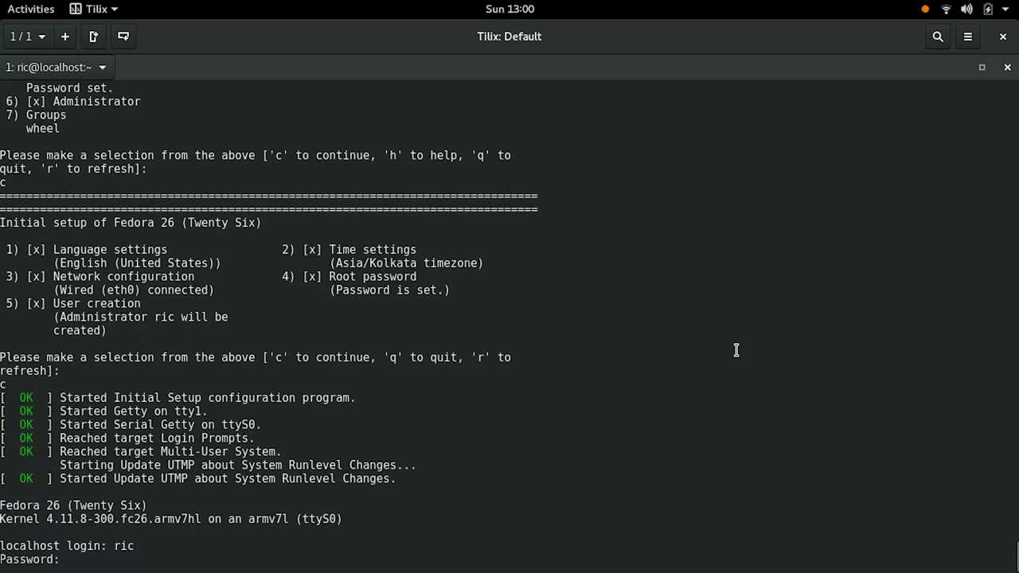
key(Return)
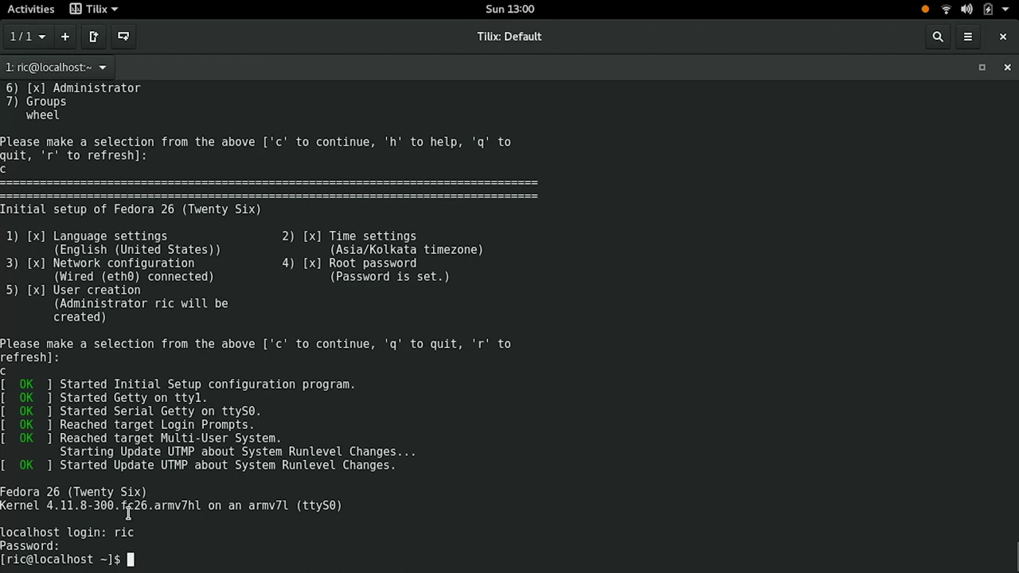
- Display the board's processor details with cat /proc/cpuinfo
text(cat pro)
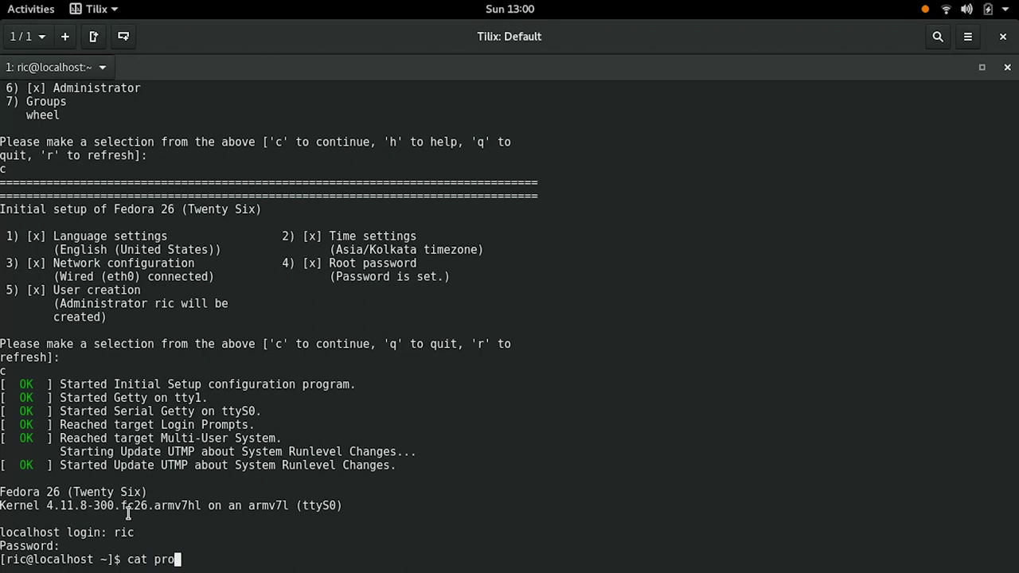
key(BackSpace)
key(BackSpace)
key(BackSpace)
key(BackSpace)
text(/proc/cpui)
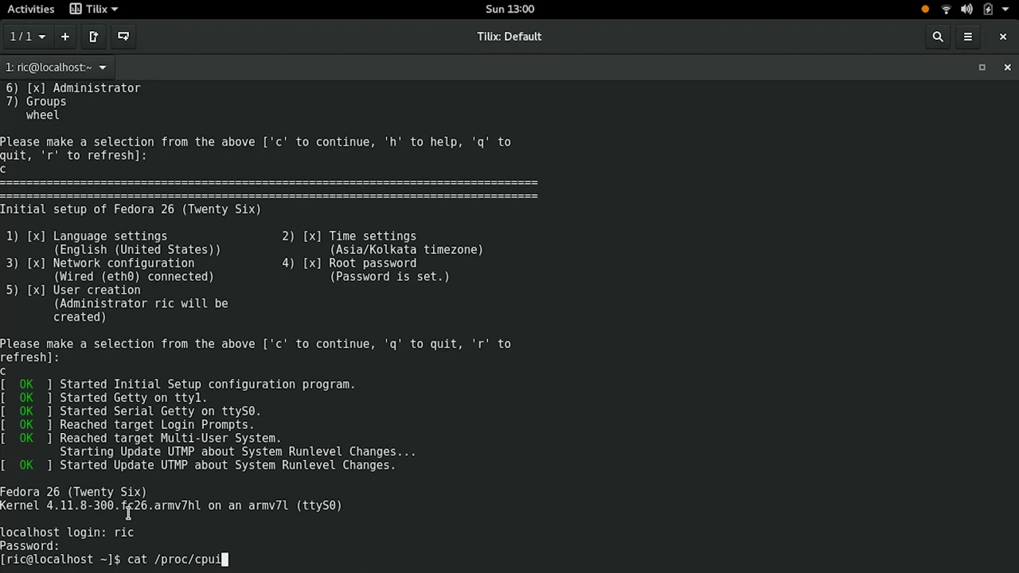
key(Tab)
key(Return)
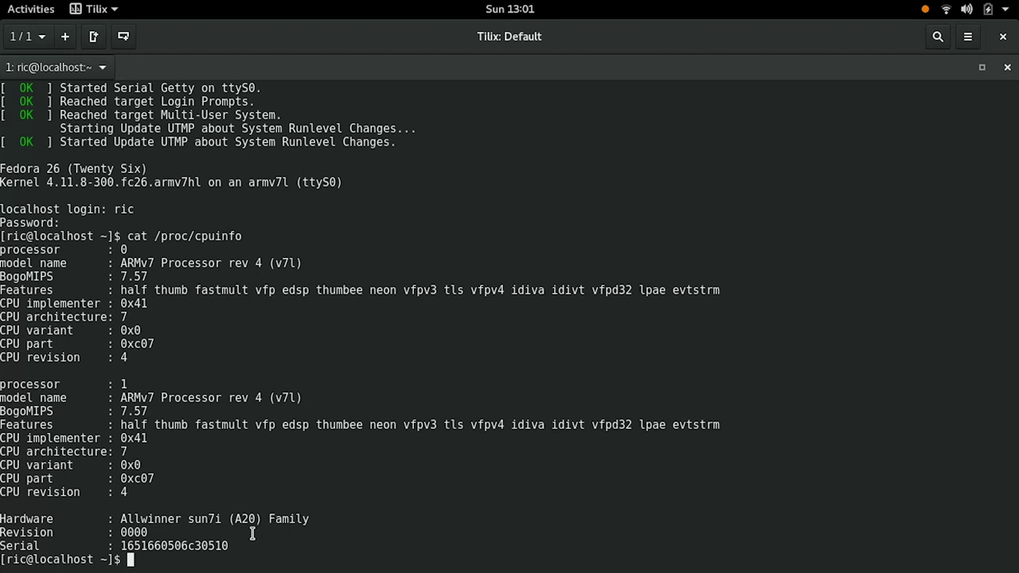
- Start upgrading all packages on the board with sudo dnf upgrade
text(sudo dnf upg)
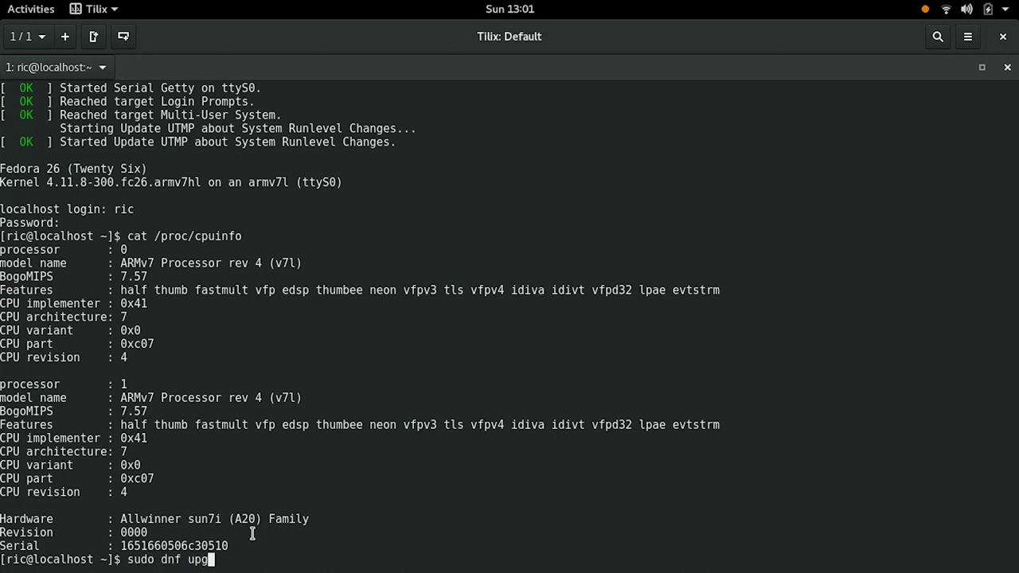
text(rade)
key(Return)
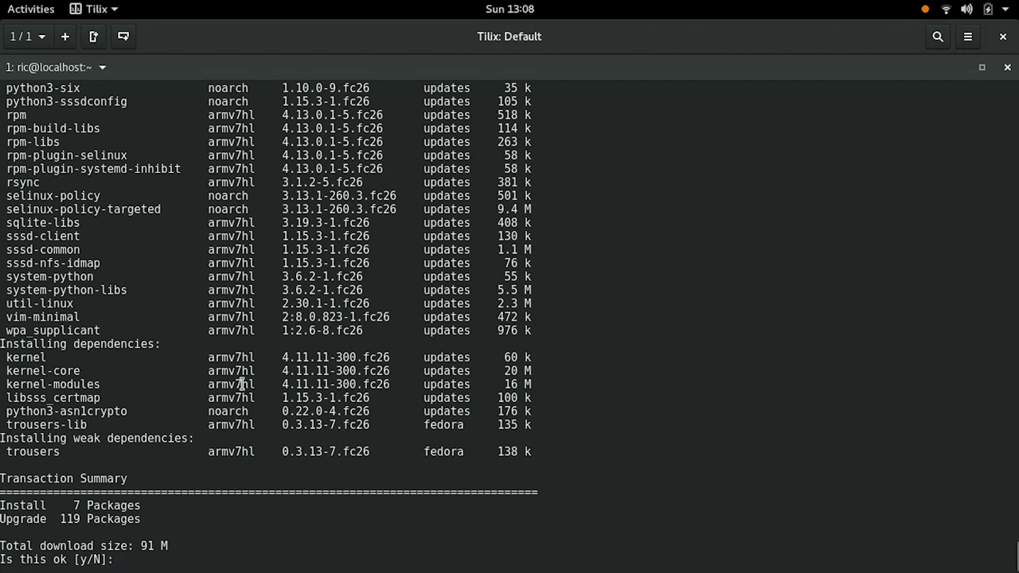
- Compare the kernel version in the board's upgrade list with the host's kernel, using uname -a in the host terminal, and return to the serial console
drag(284, 362, 316, 360)
click(319, 371)
key(super)
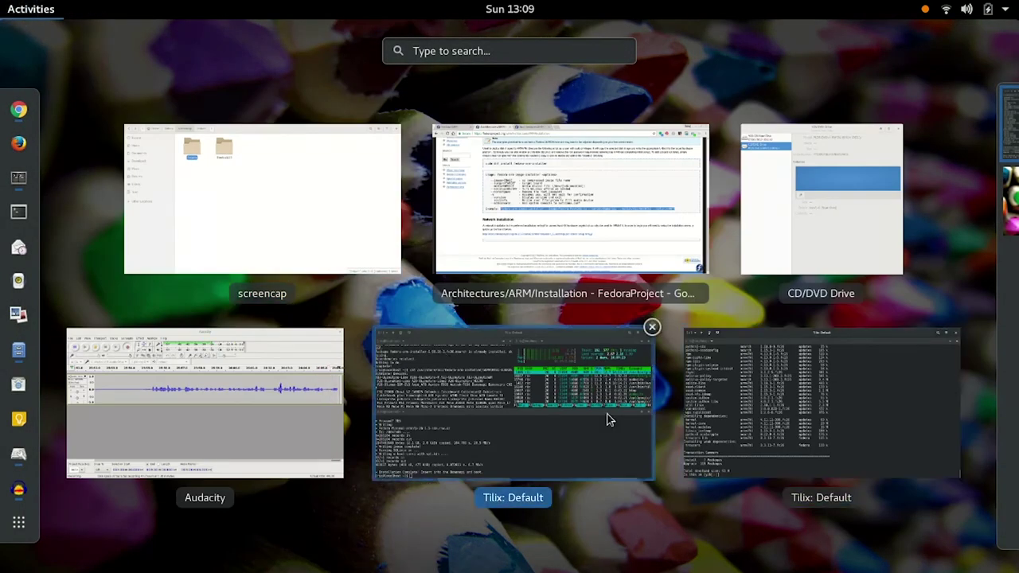
click(568, 414)
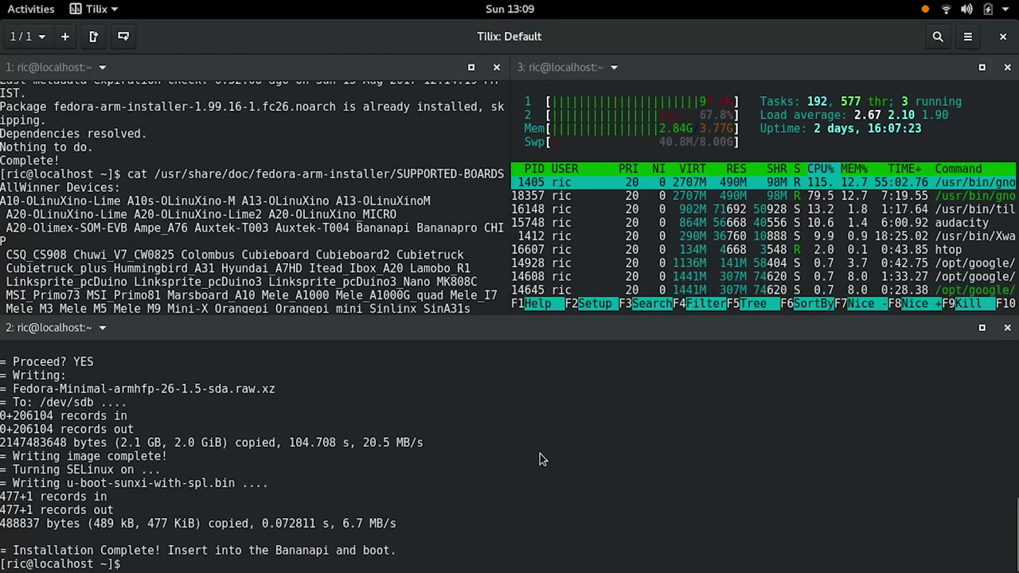
text(uname -a)
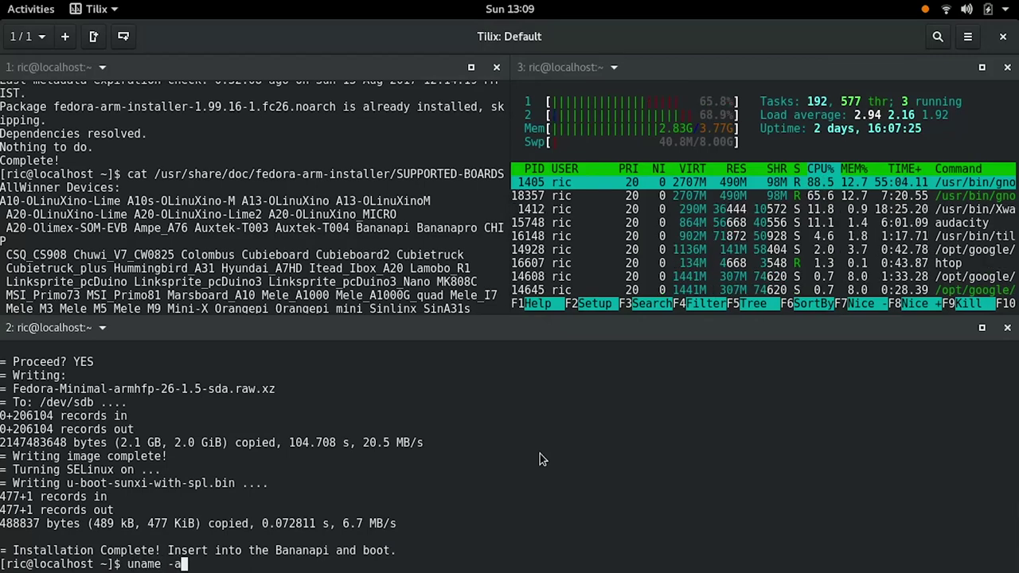
key(Return)
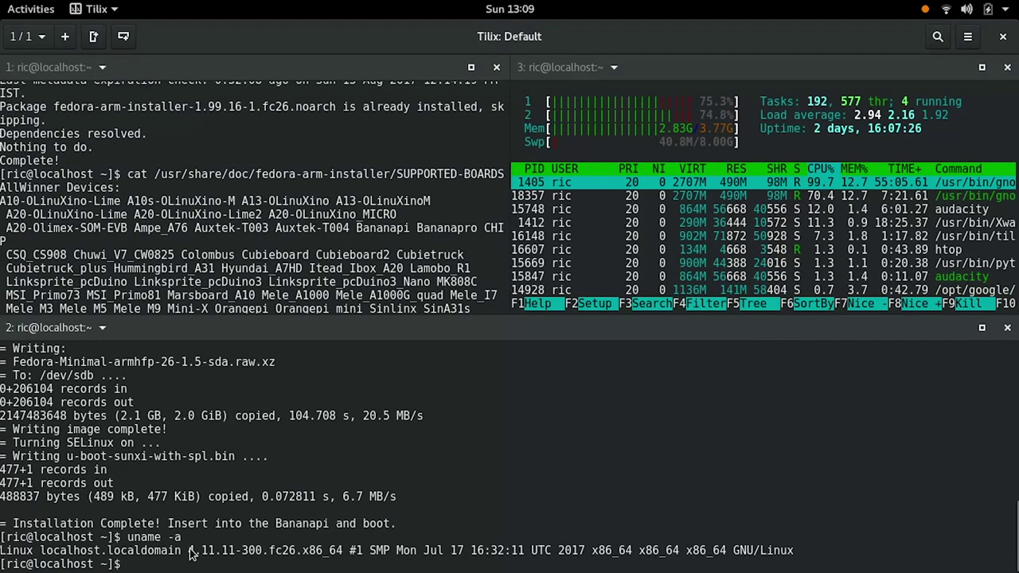
drag(188, 550, 263, 550)
key(super)
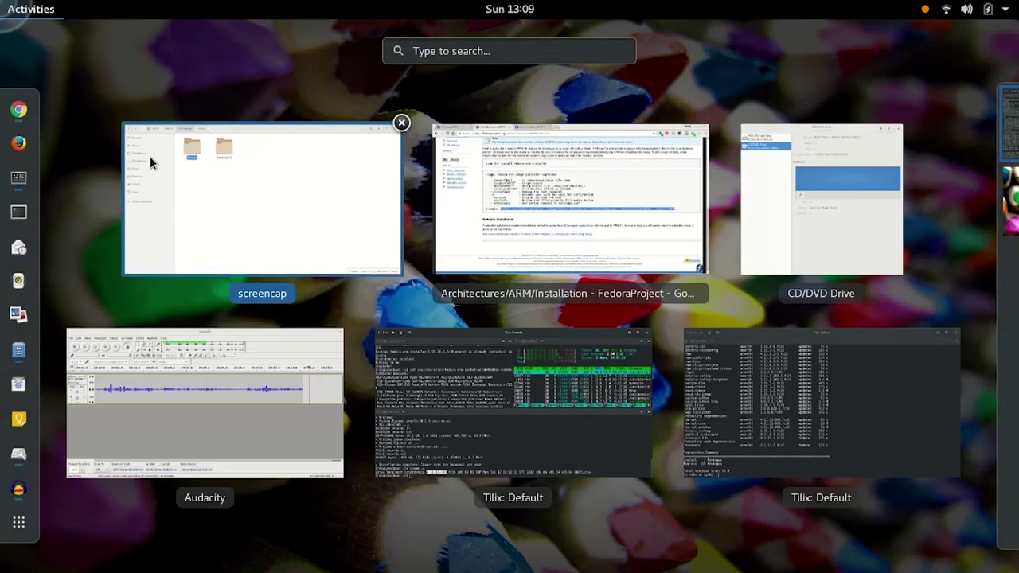
click(873, 417)
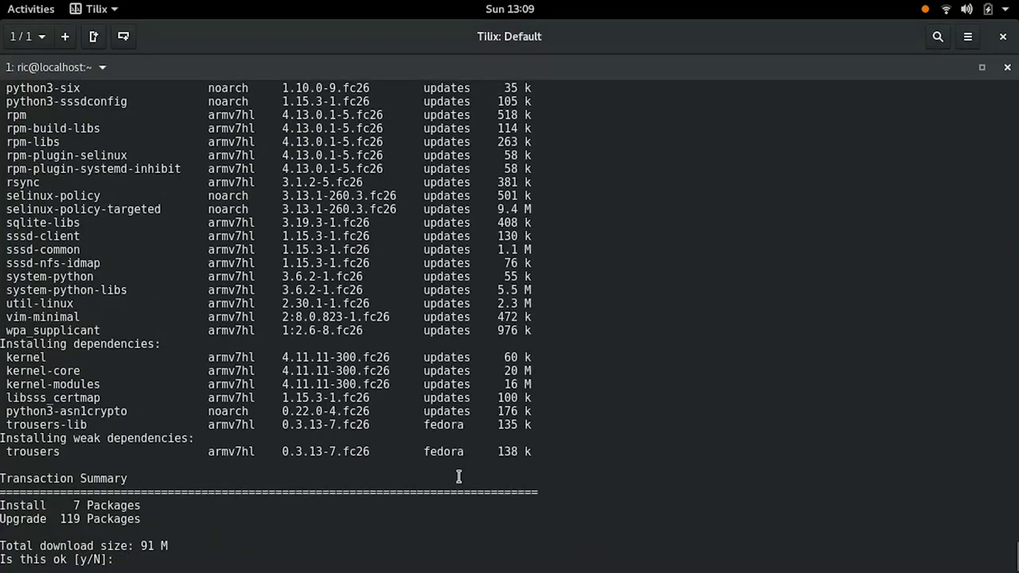
- Review the list of packages in the pending dnf transaction and answer y to the upgrade
scroll(420, 432, up, 20)
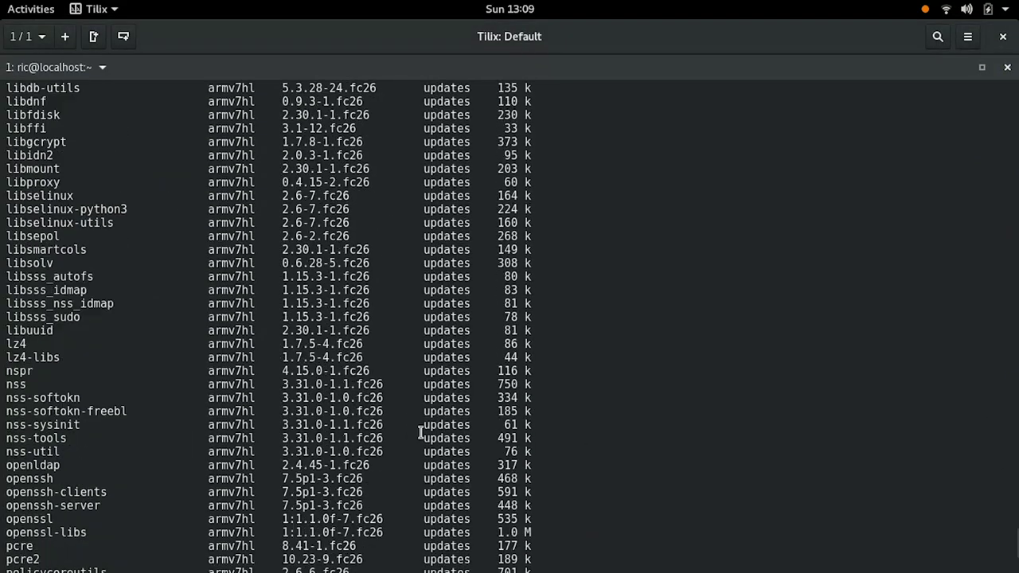
scroll(420, 433, down, 20)
scroll(420, 432, down, 15)
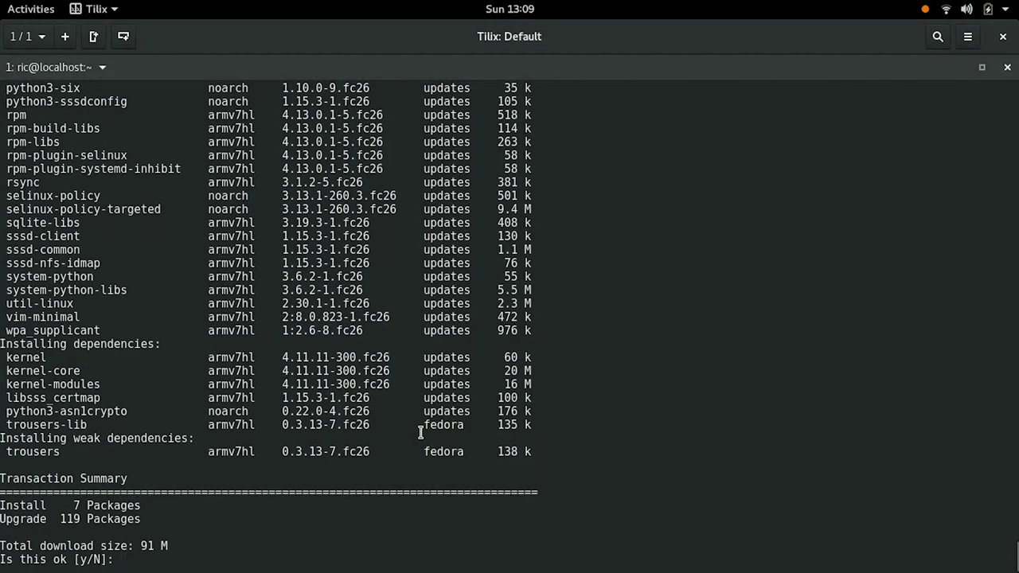
text(y)
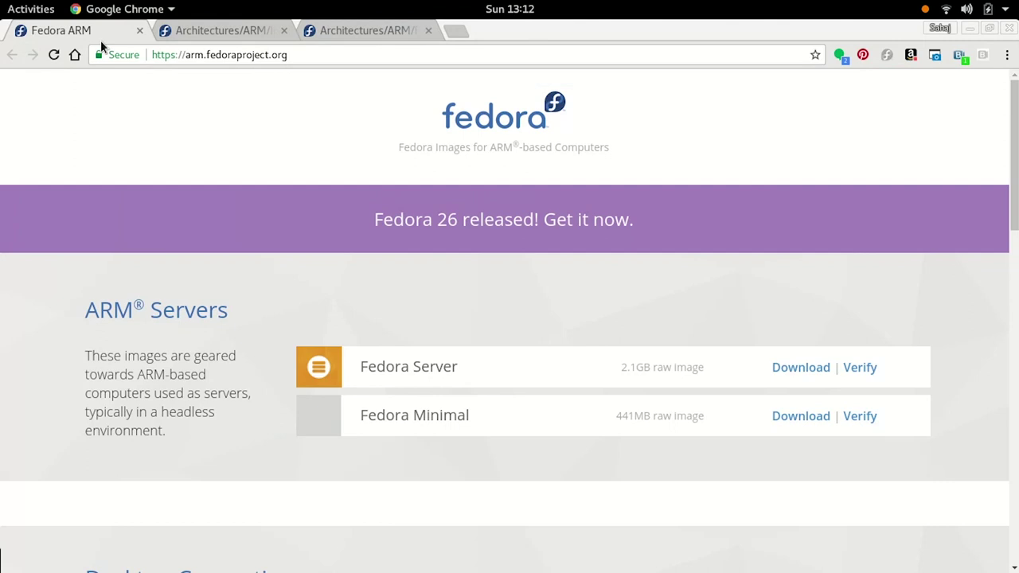
- Look through the general and F25 Fedora ARM installation wiki pages, including the supported boards, and return to the Fedora ARM download page
click(206, 38)
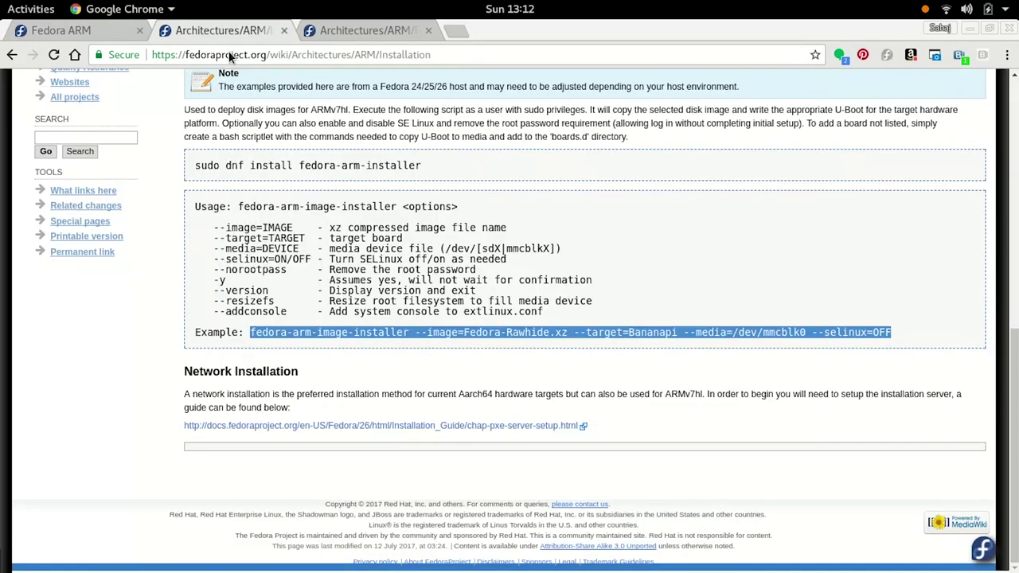
click(343, 30)
scroll(347, 277, down, 3)
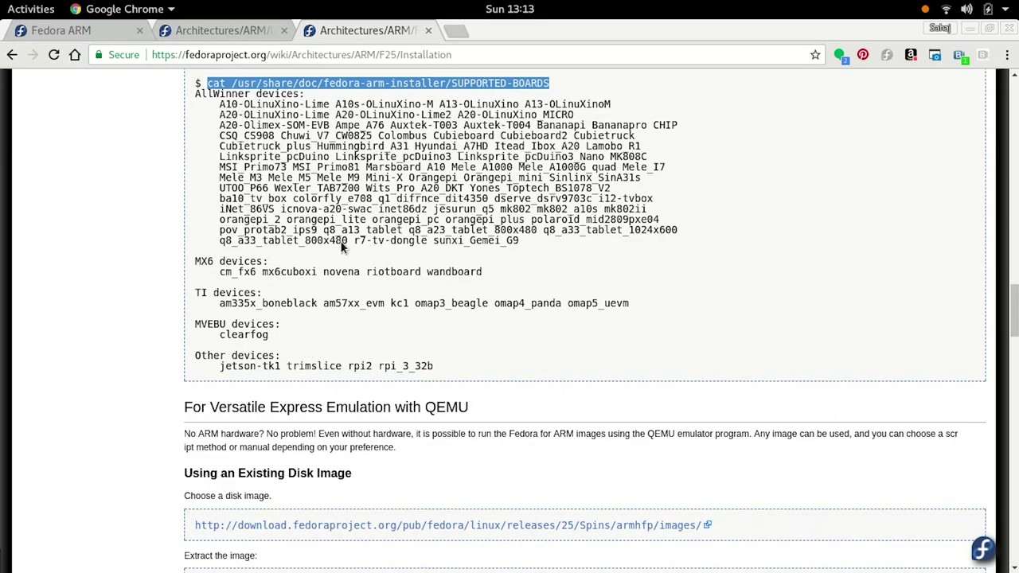
scroll(343, 248, up, 10)
scroll(341, 246, up, 20)
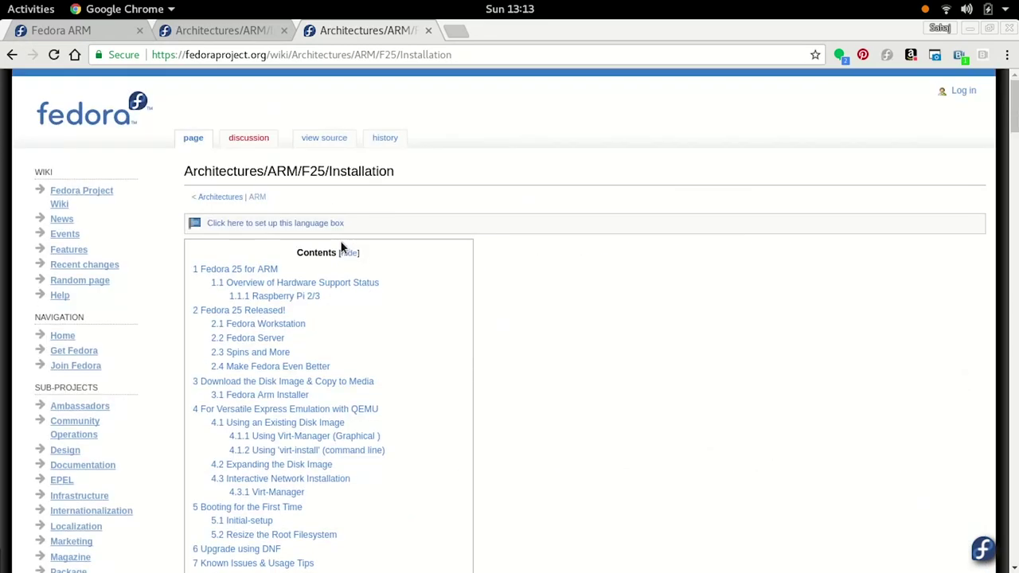
click(240, 31)
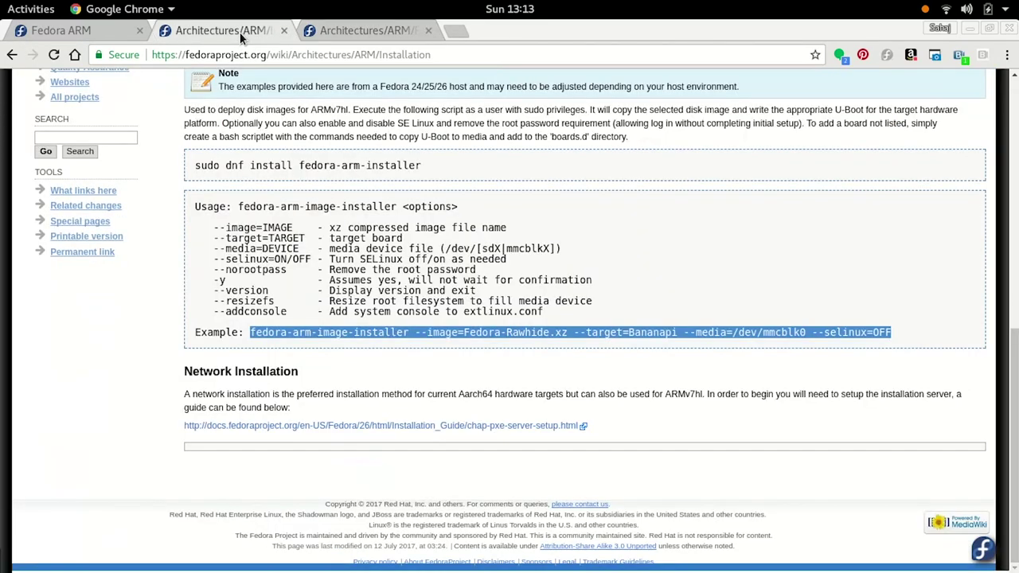
scroll(208, 239, up, 20)
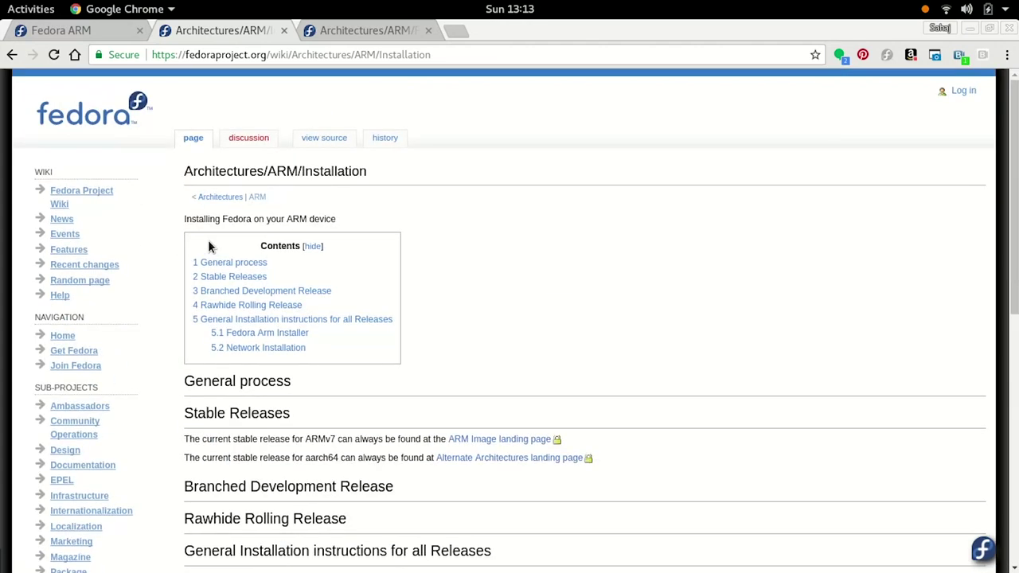
click(95, 32)
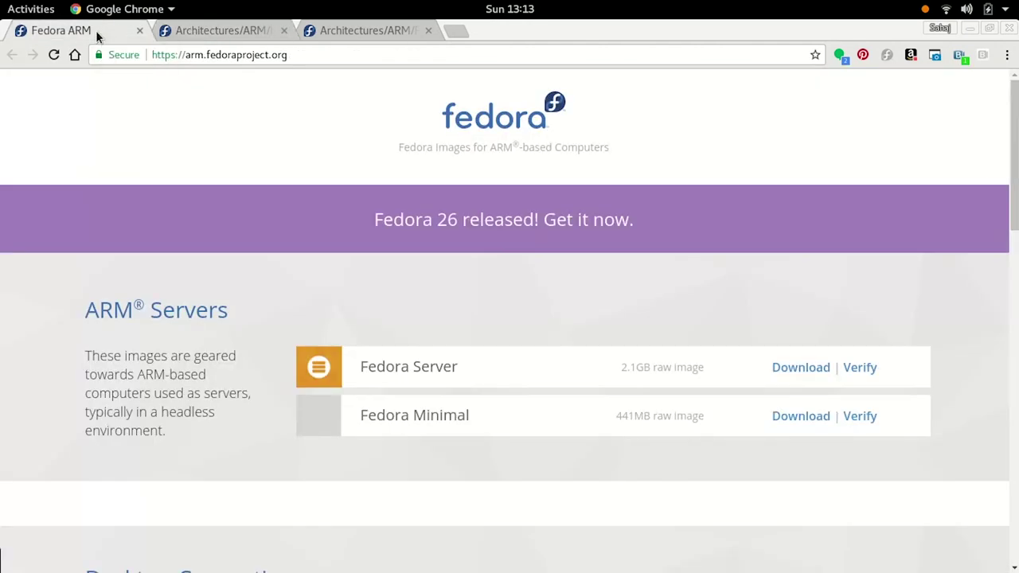